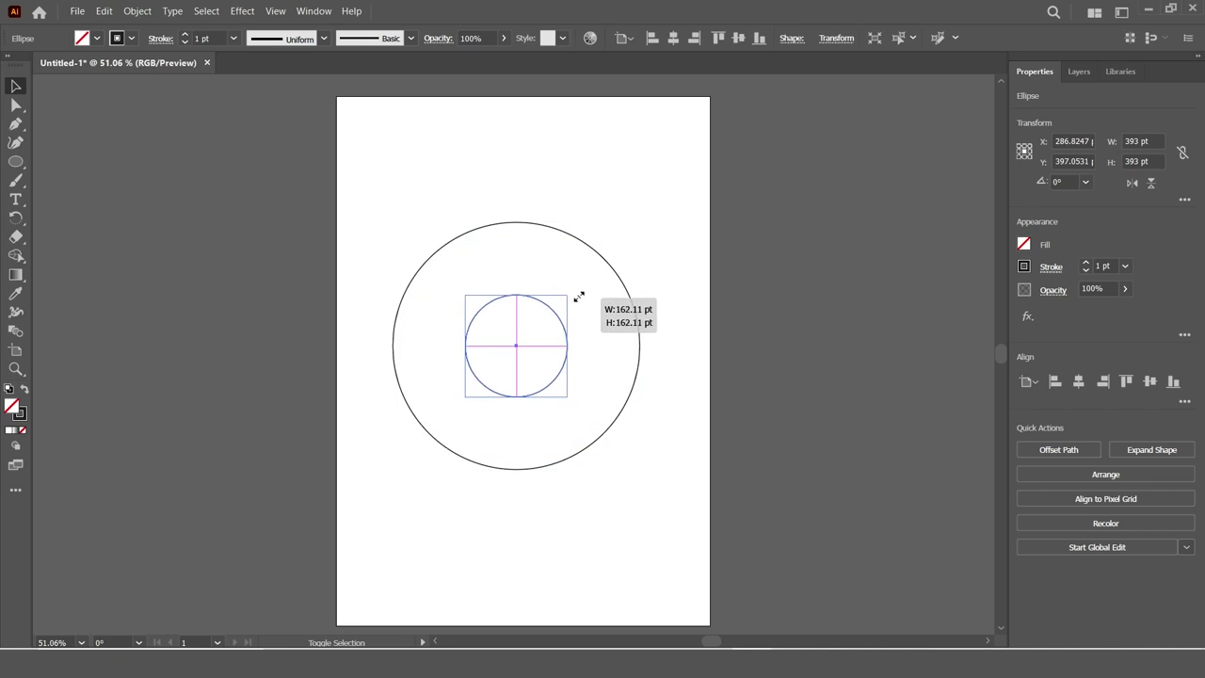
Paste a copy of the inner circle in front and scale it to about 280 pt, reaching the outer circle's top and right edges
click(605, 167)
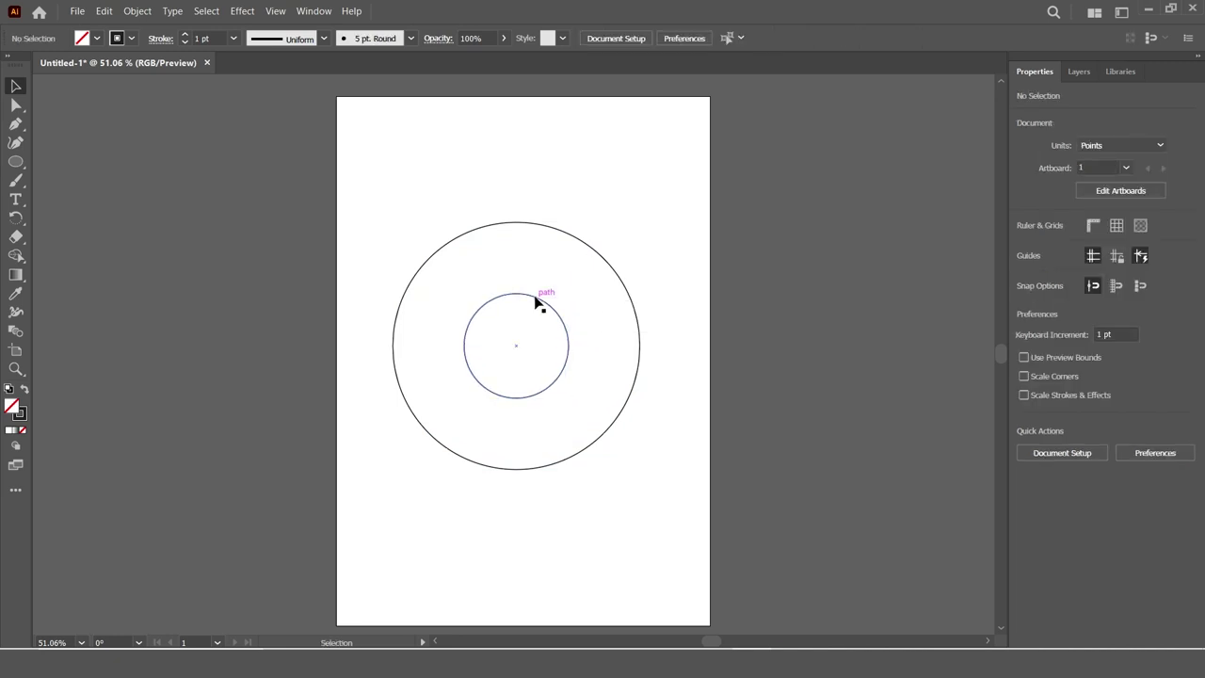
click(537, 301)
click(104, 11)
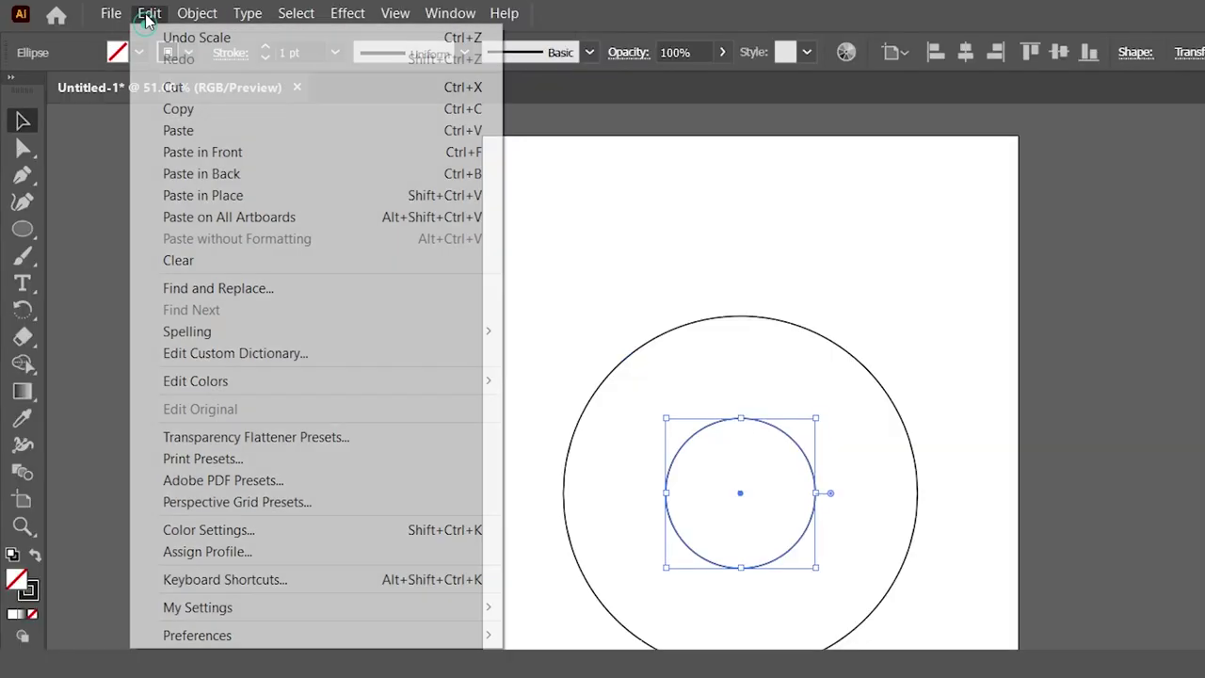
click(196, 111)
click(149, 13)
click(203, 152)
drag(559, 279, 652, 124)
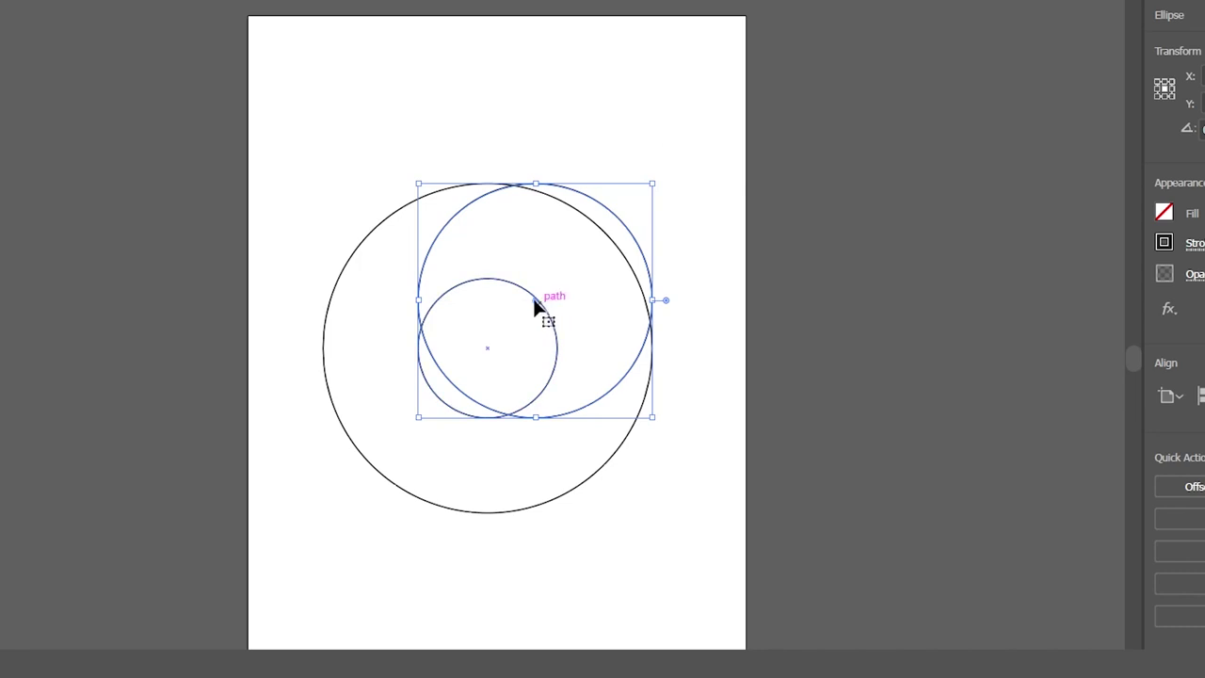
Duplicate the medium circle straight down so the copy touches the outer circle's lower edge
drag(534, 302, 531, 399)
key(ctrl+z)
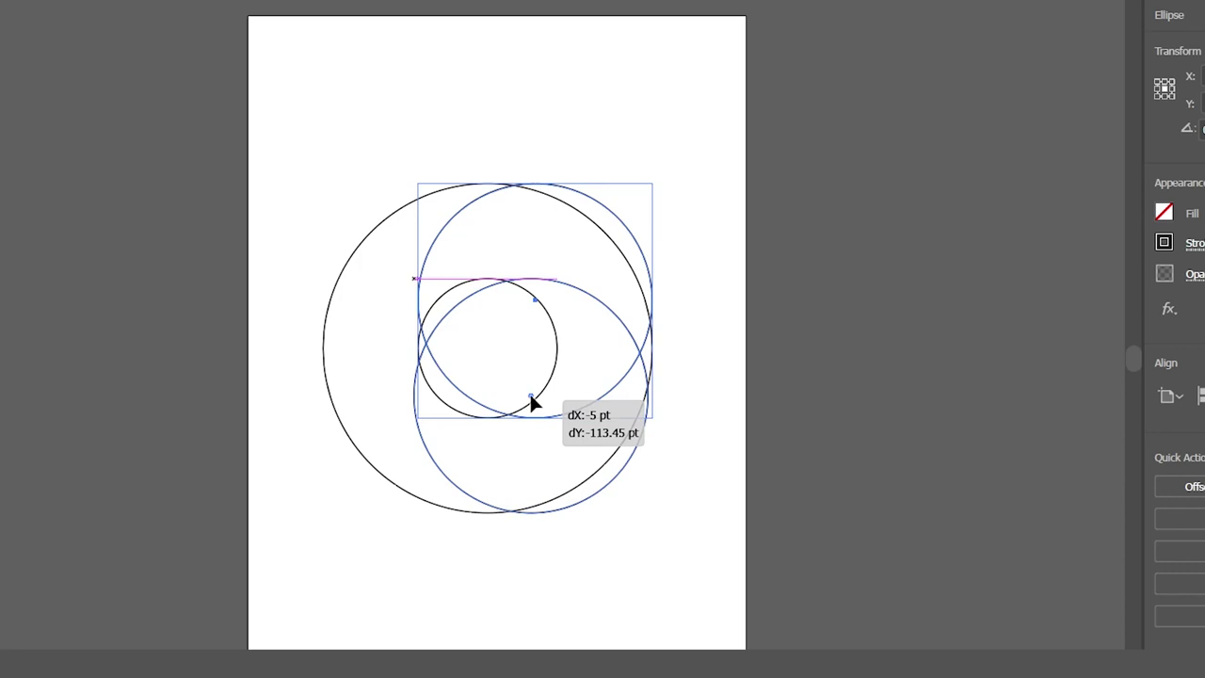
alt+drag(531, 397, 535, 403)
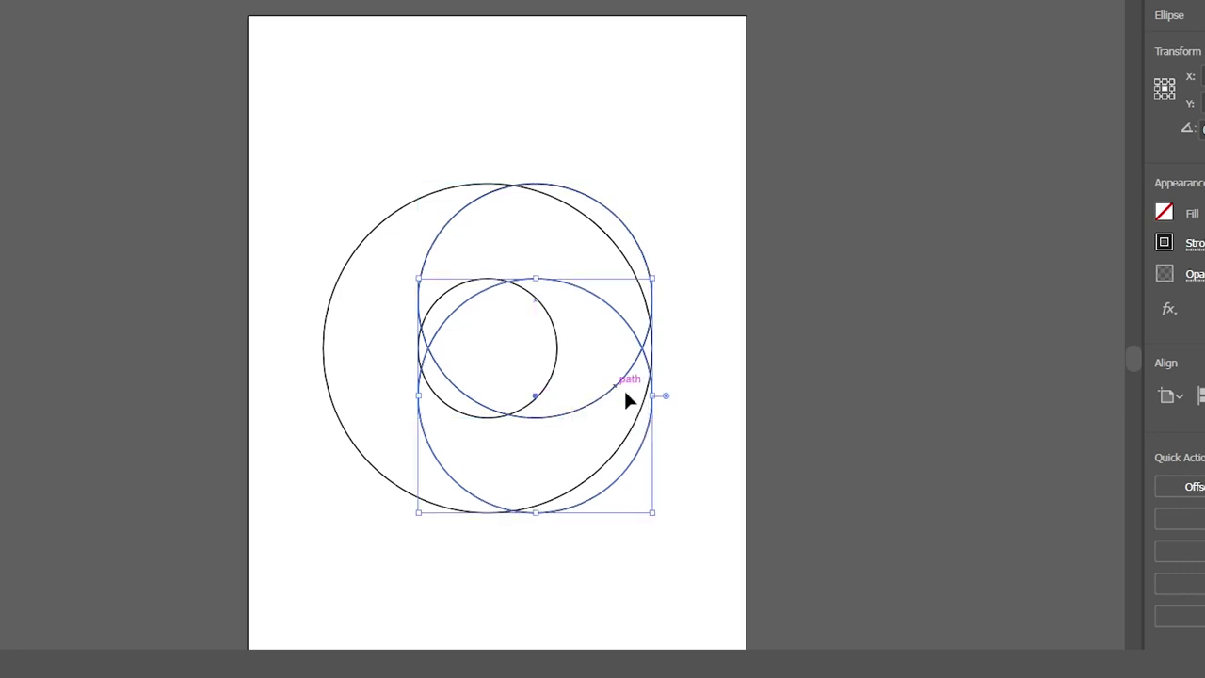
click(731, 398)
Align all four circles on their horizontal centres
drag(694, 129, 295, 573)
click(1033, 396)
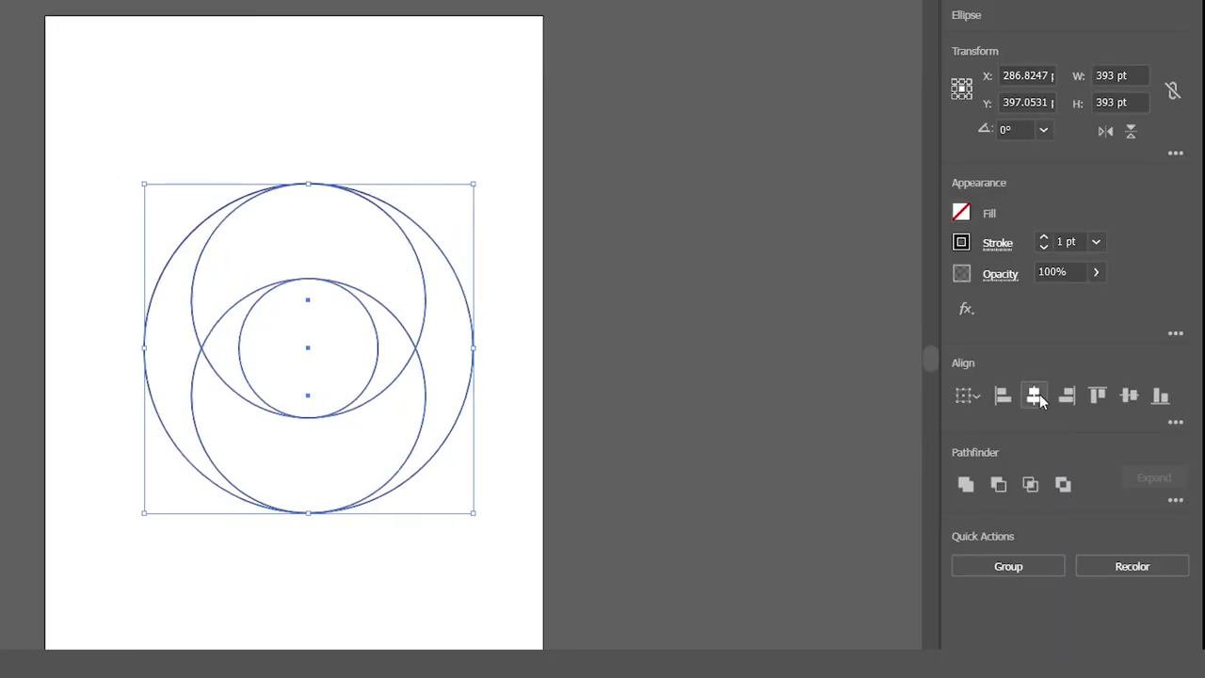
click(232, 620)
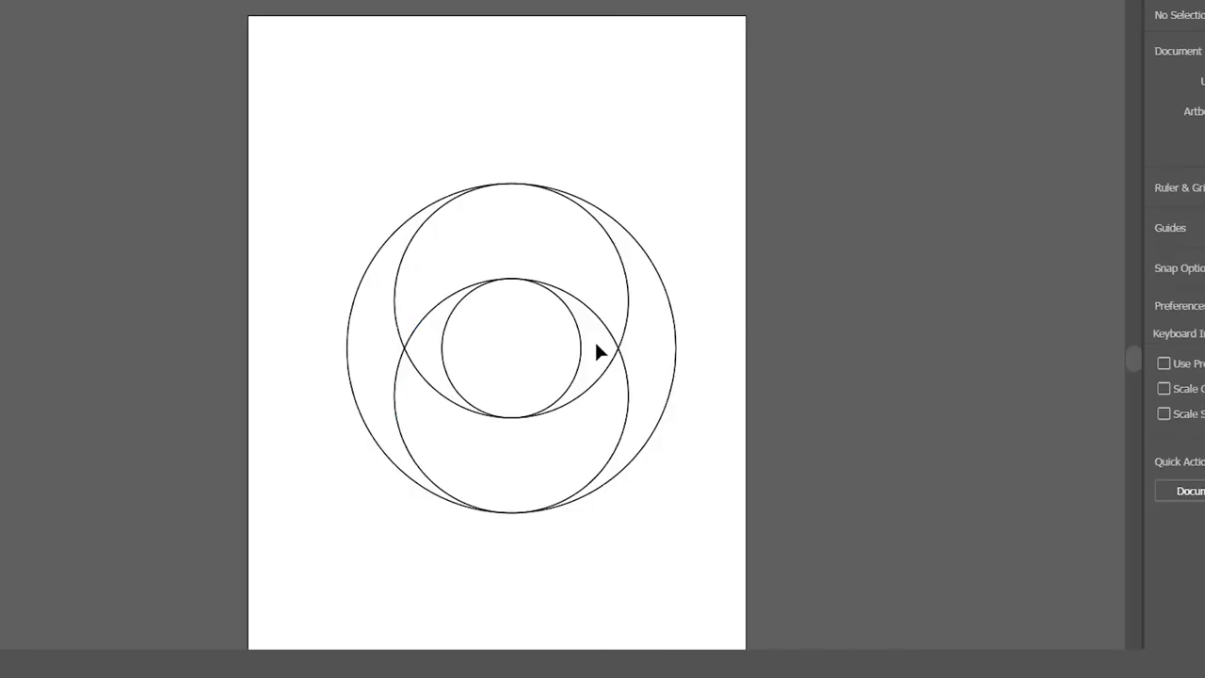
Duplicate the upper medium circle near the middle and align the copy to the outer circle's left edge
click(623, 270)
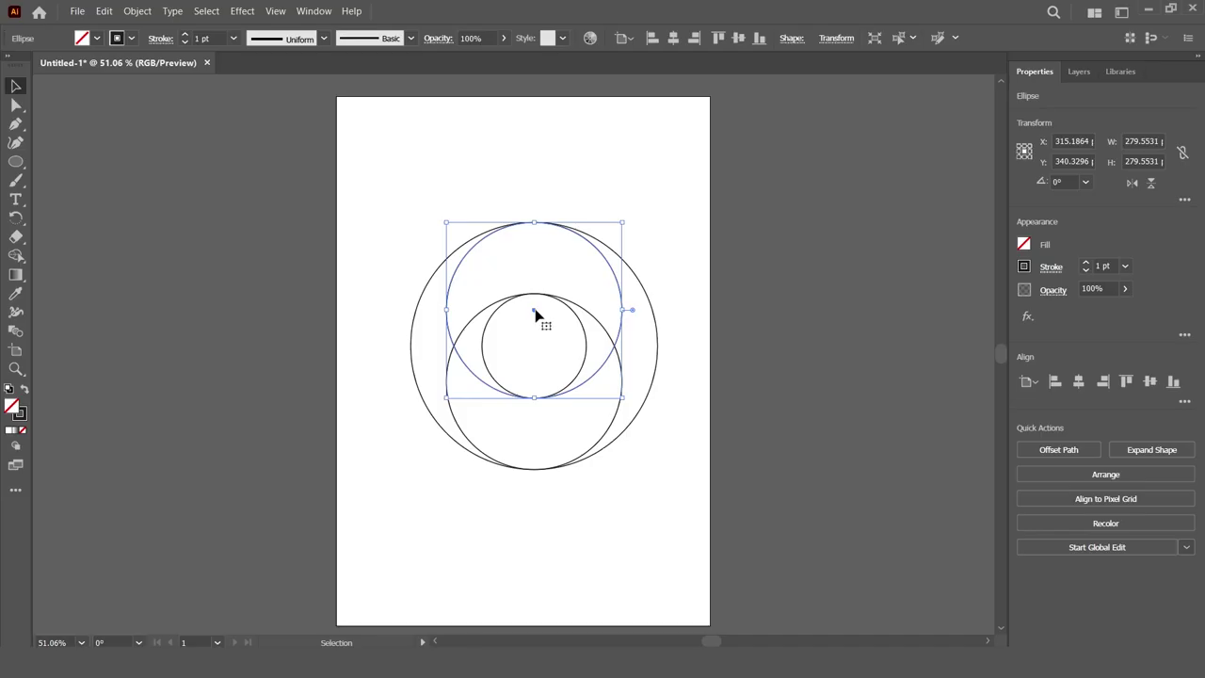
drag(535, 312, 535, 348)
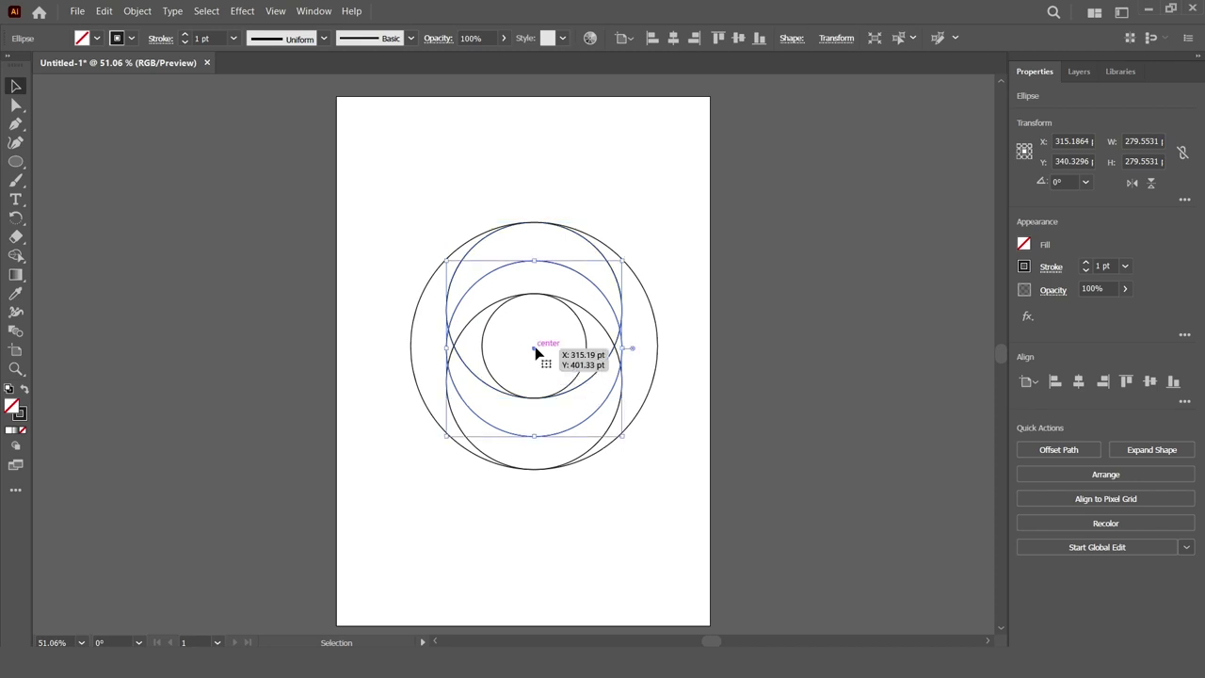
shift+click(419, 310)
click(1052, 384)
click(760, 444)
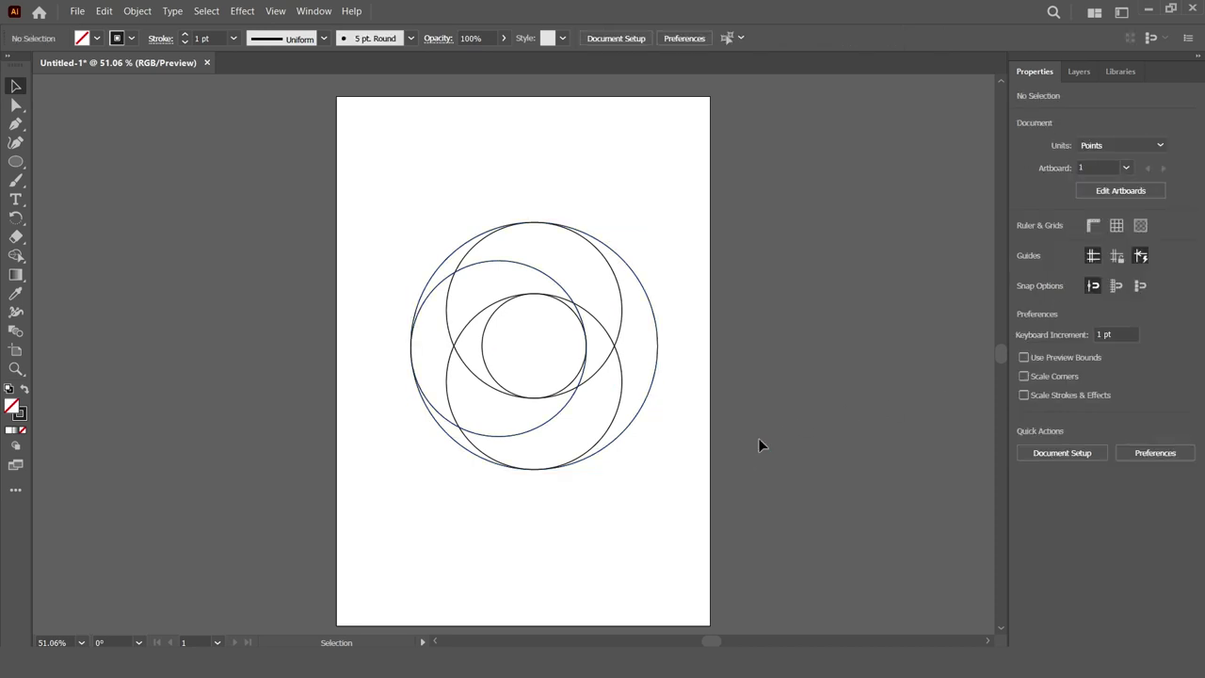
Move the whole circle arrangement near the artboard's upper edge and duplicate it 279.55 pt straight down
drag(381, 192, 715, 542)
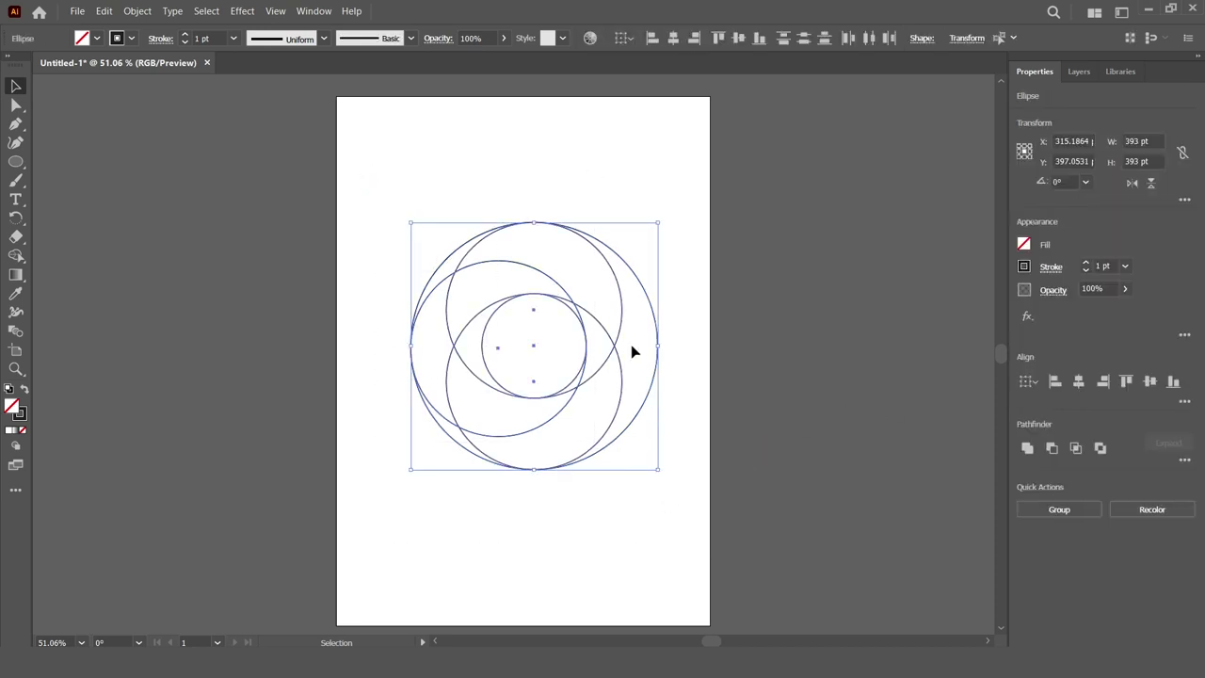
drag(586, 354, 584, 246)
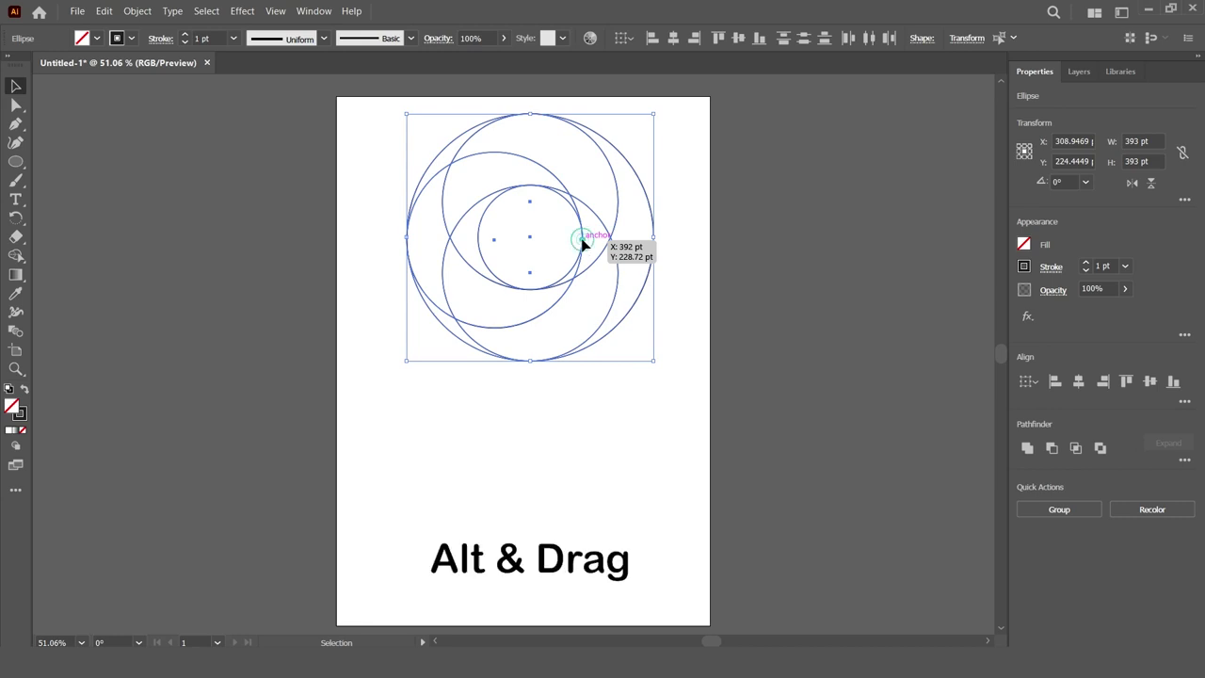
drag(581, 242, 591, 422)
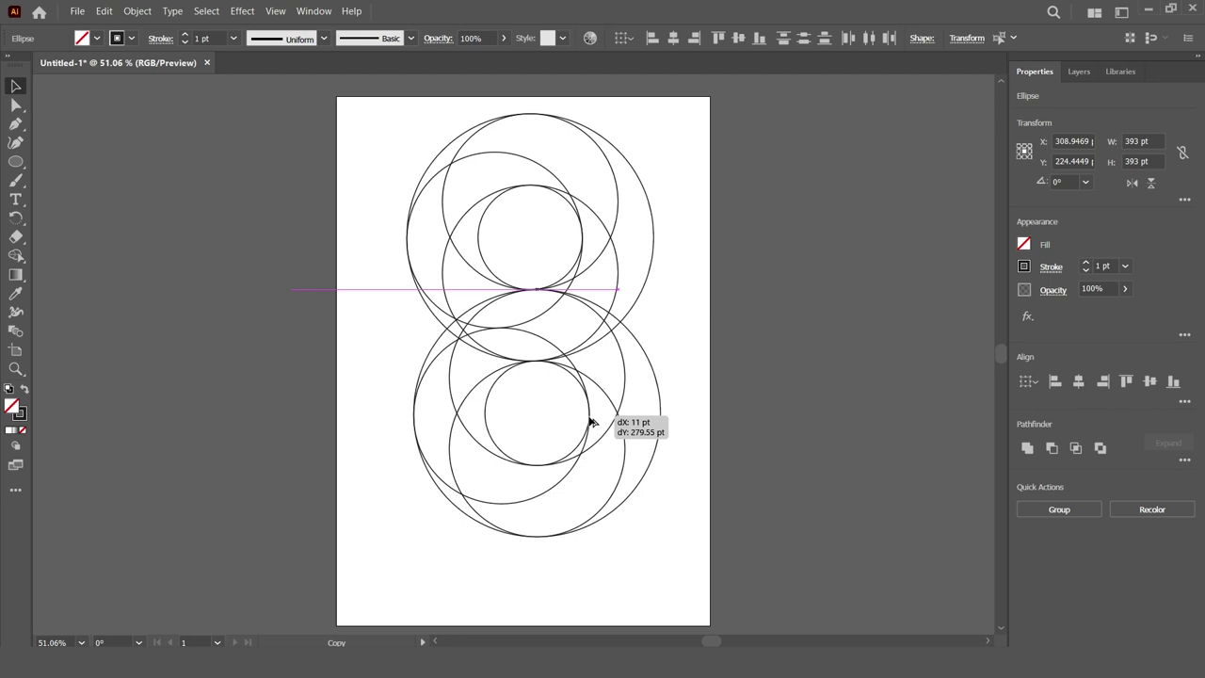
drag(590, 421, 582, 422)
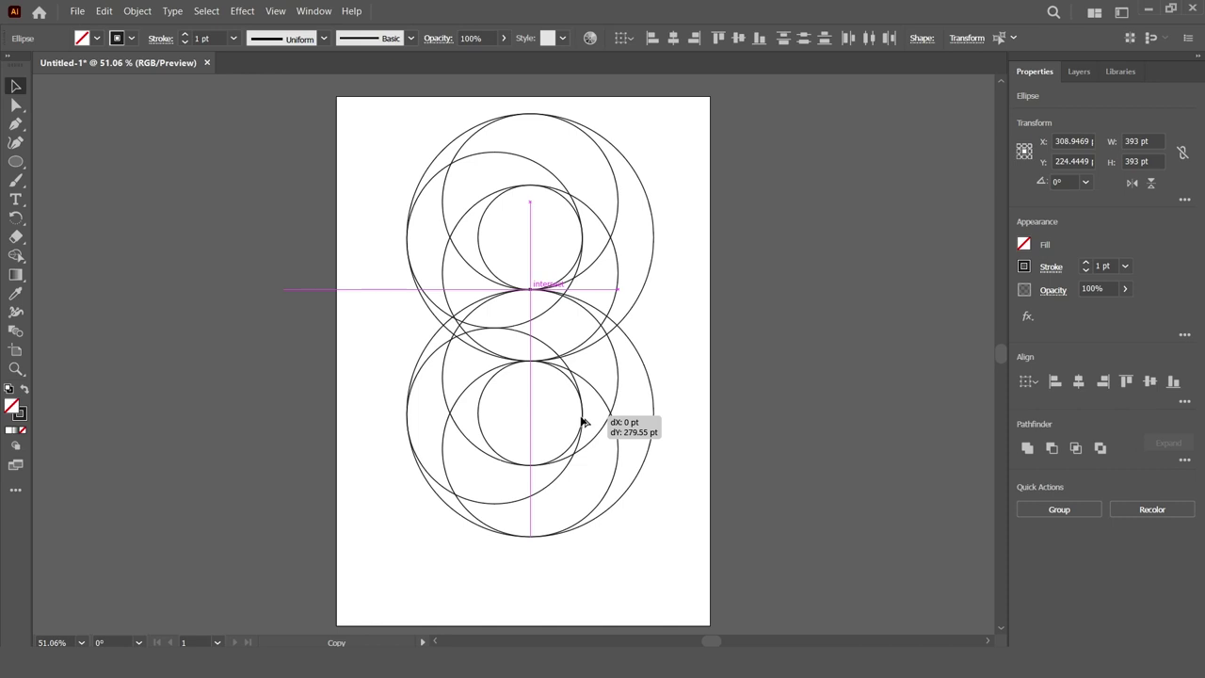
drag(582, 421, 582, 422)
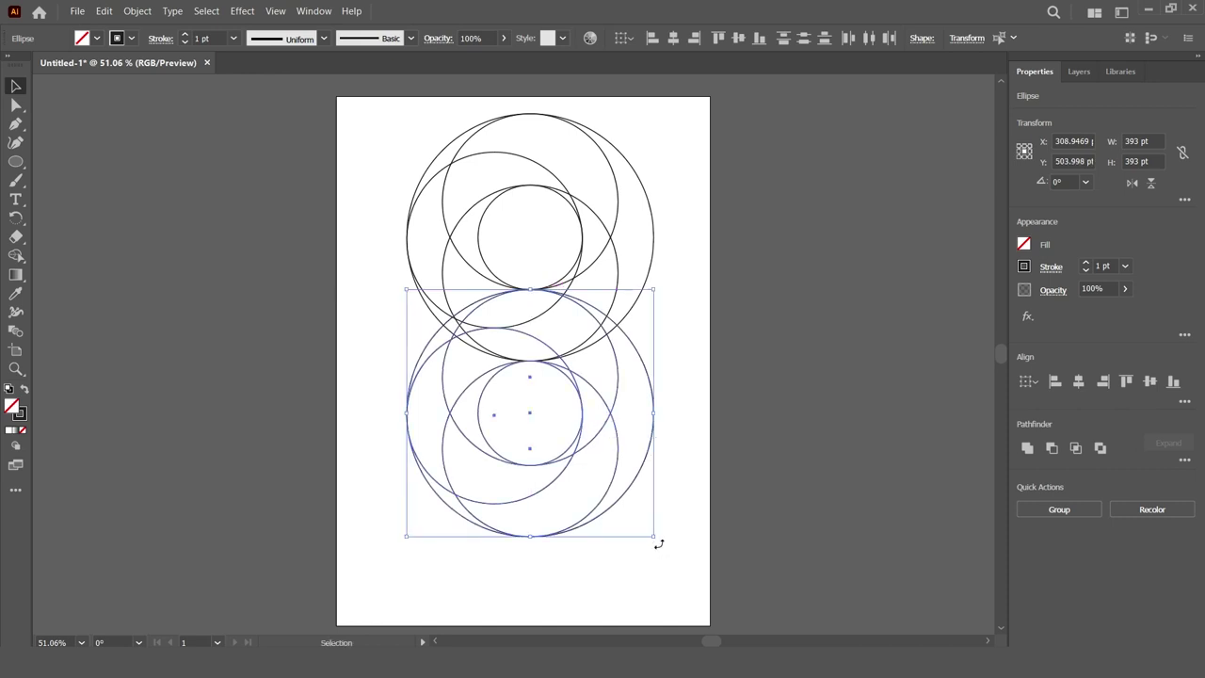
Rotate the lower circle arrangement 180° and move both arrangements together to the middle of the artboard
drag(657, 544, 309, 191)
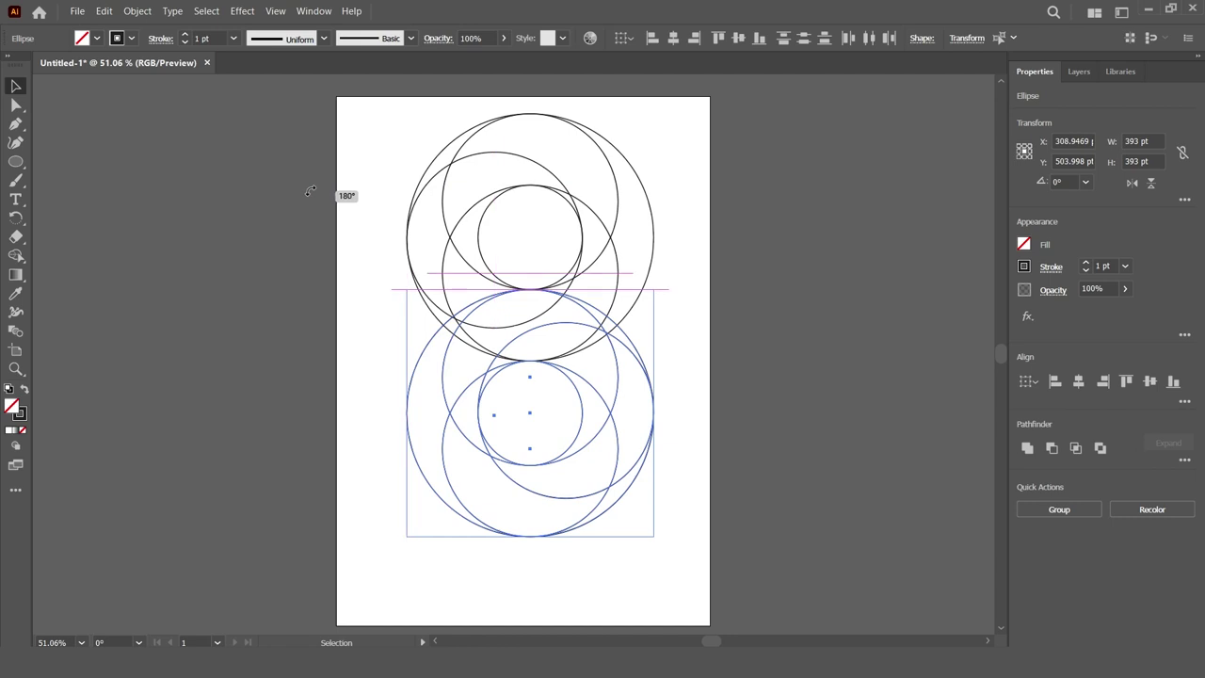
drag(310, 191, 311, 194)
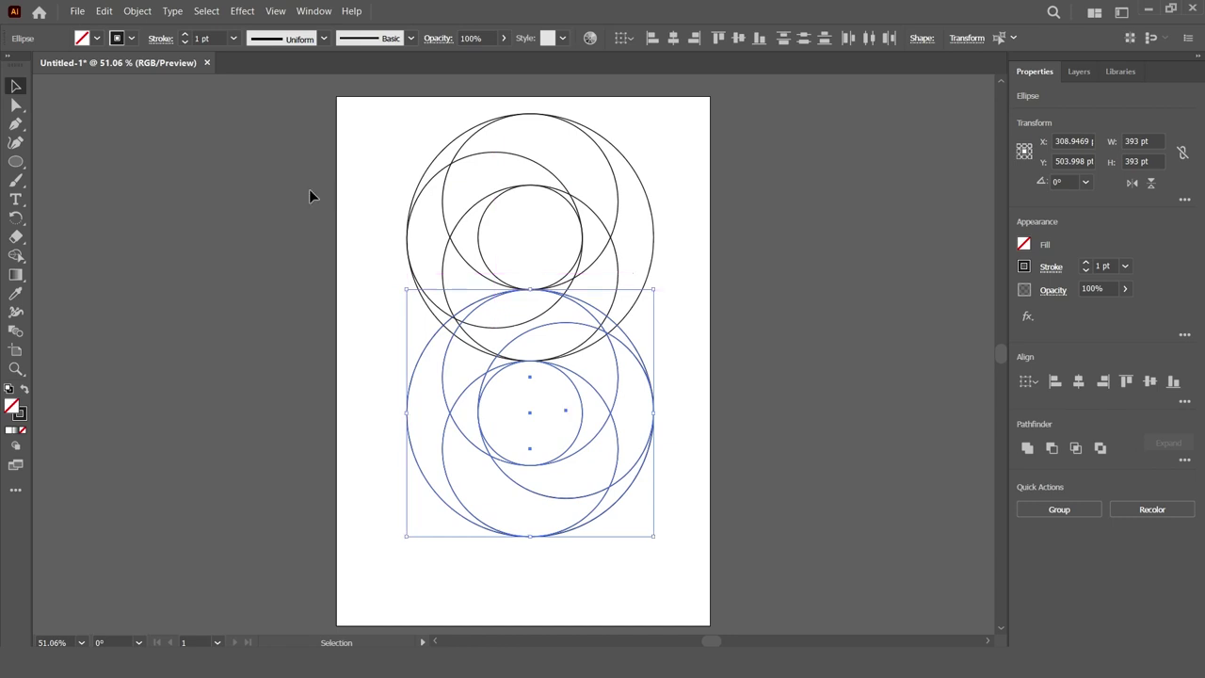
click(489, 581)
drag(358, 113, 687, 565)
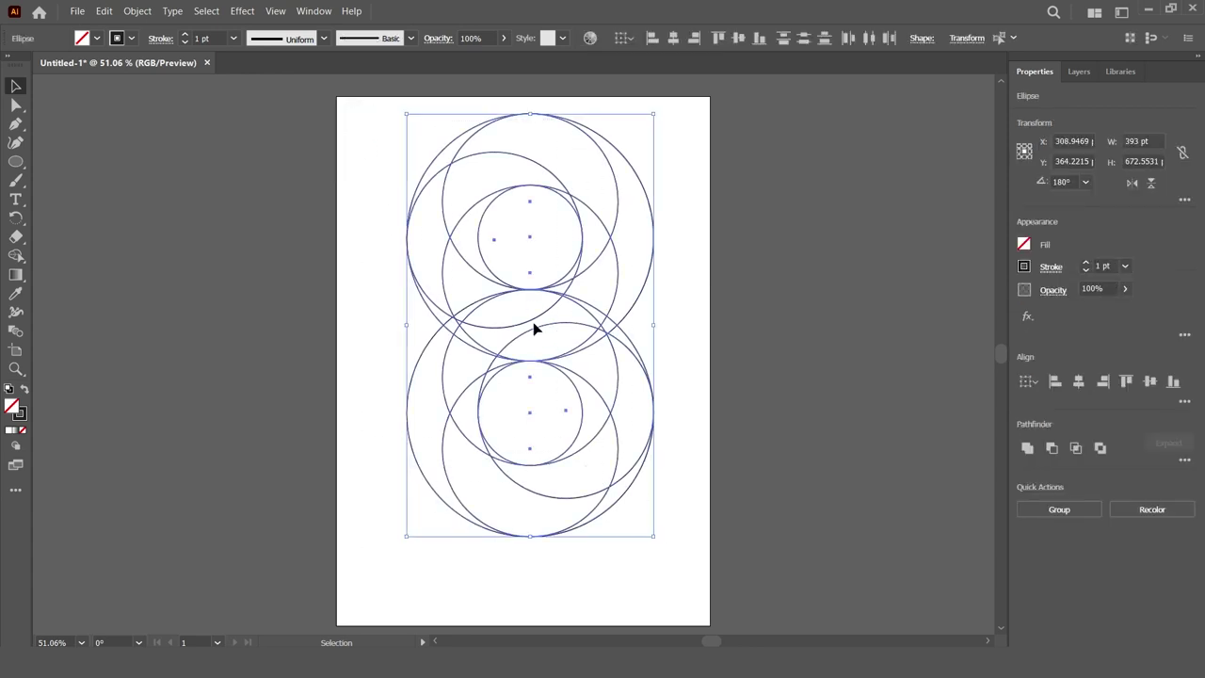
drag(534, 324, 605, 520)
Select all circles and use the Shape Builder tool with a black fill and no stroke to fill both small inner circles
key(z)
click(542, 468)
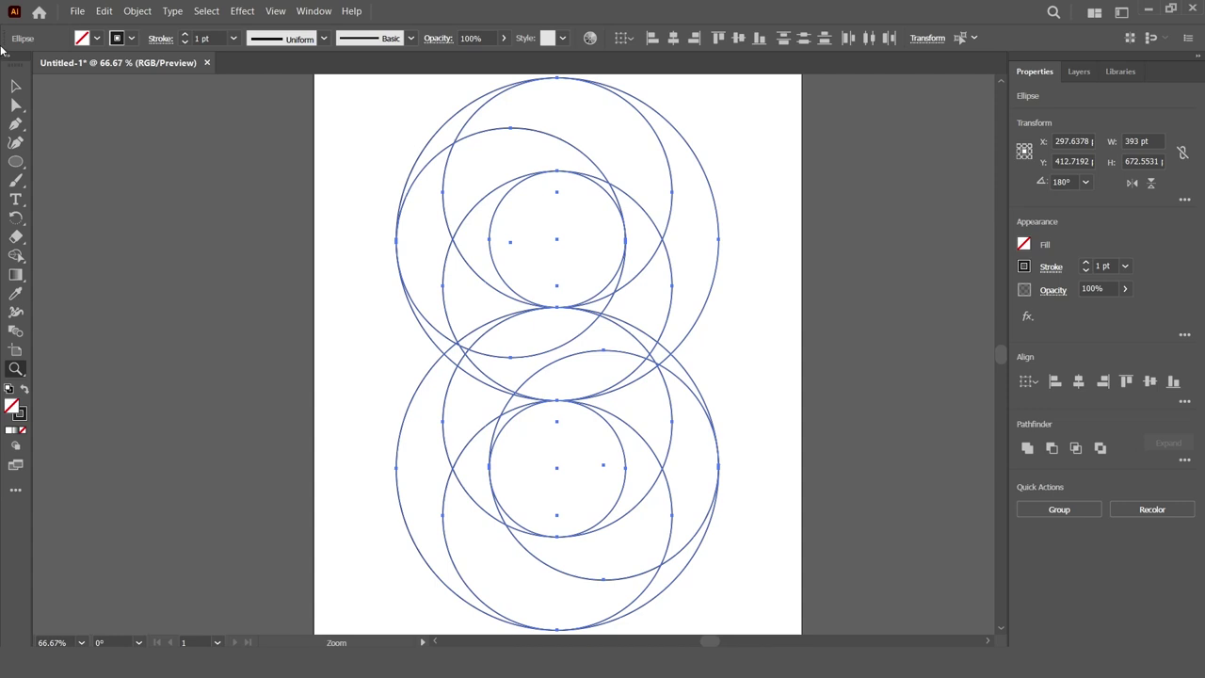
click(15, 85)
click(242, 262)
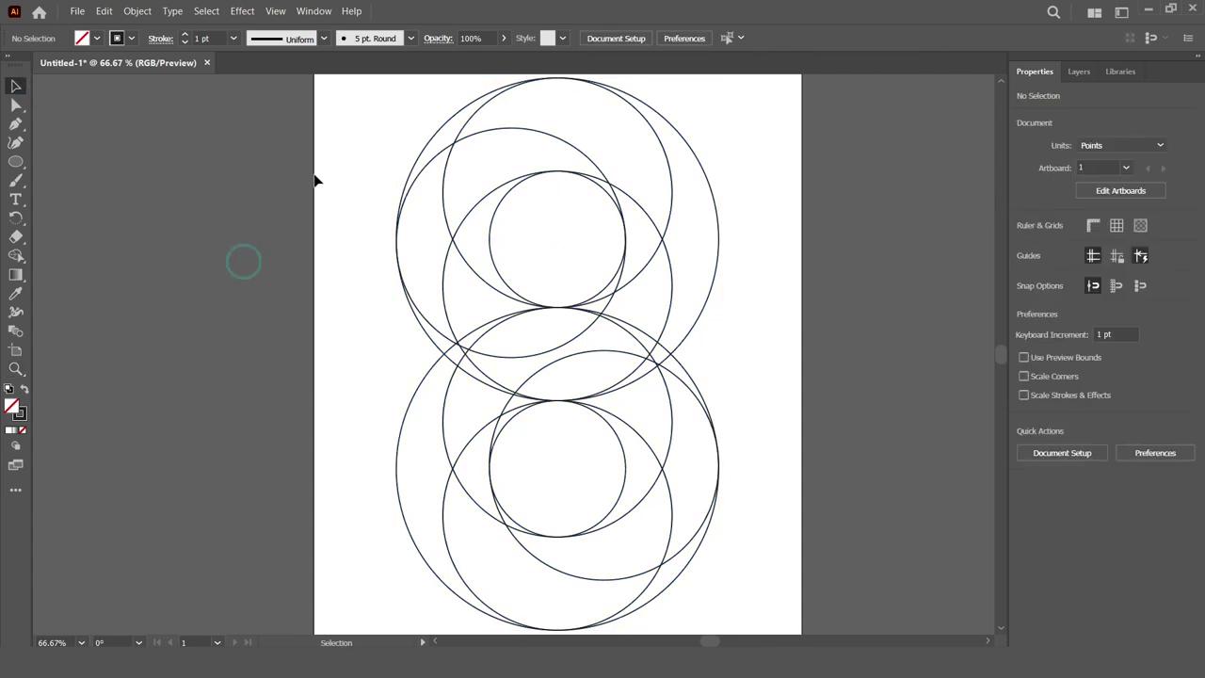
drag(344, 96, 770, 580)
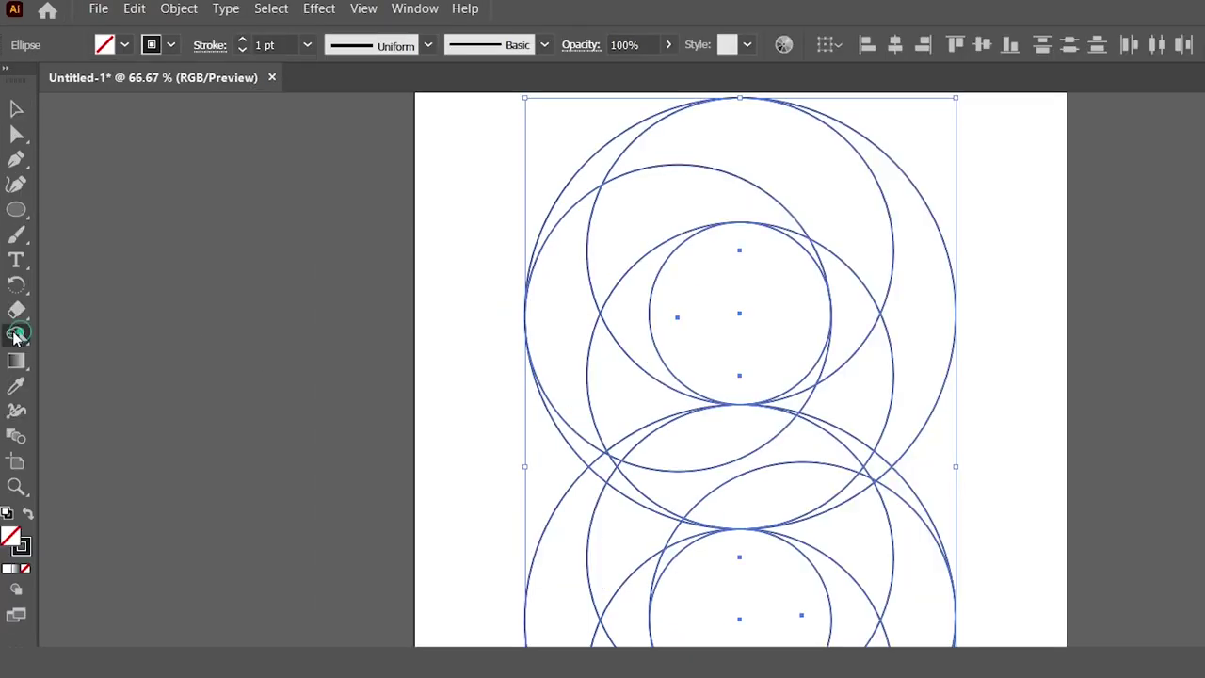
click(17, 254)
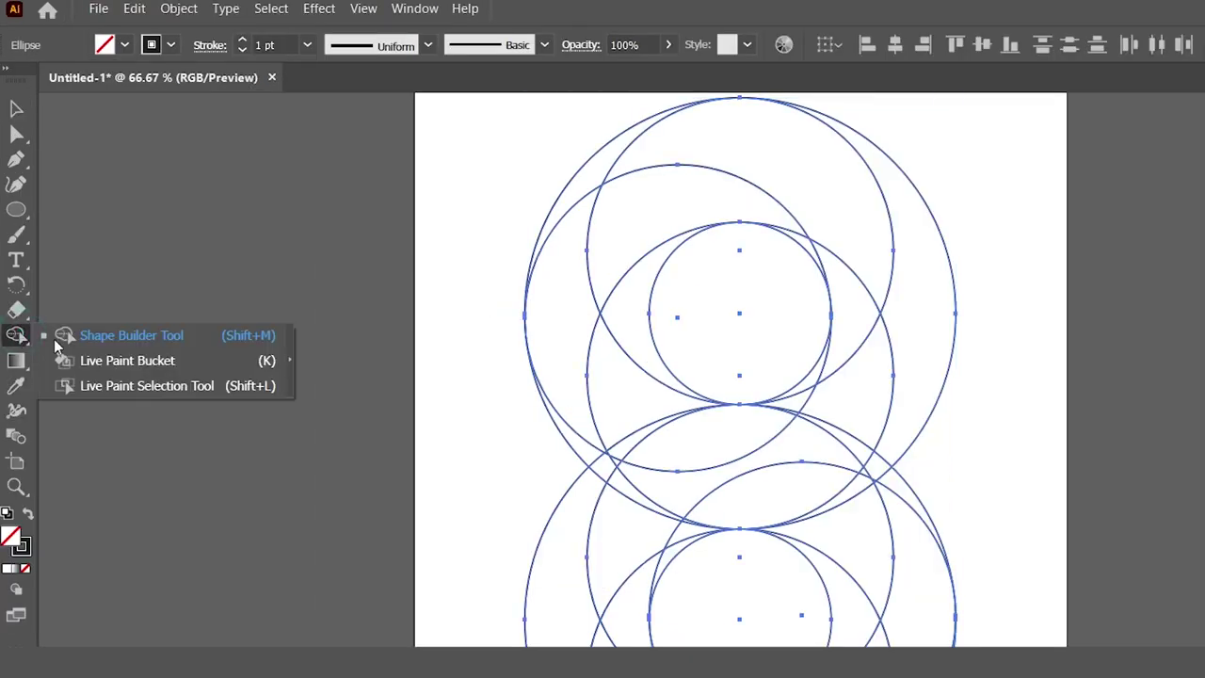
click(67, 260)
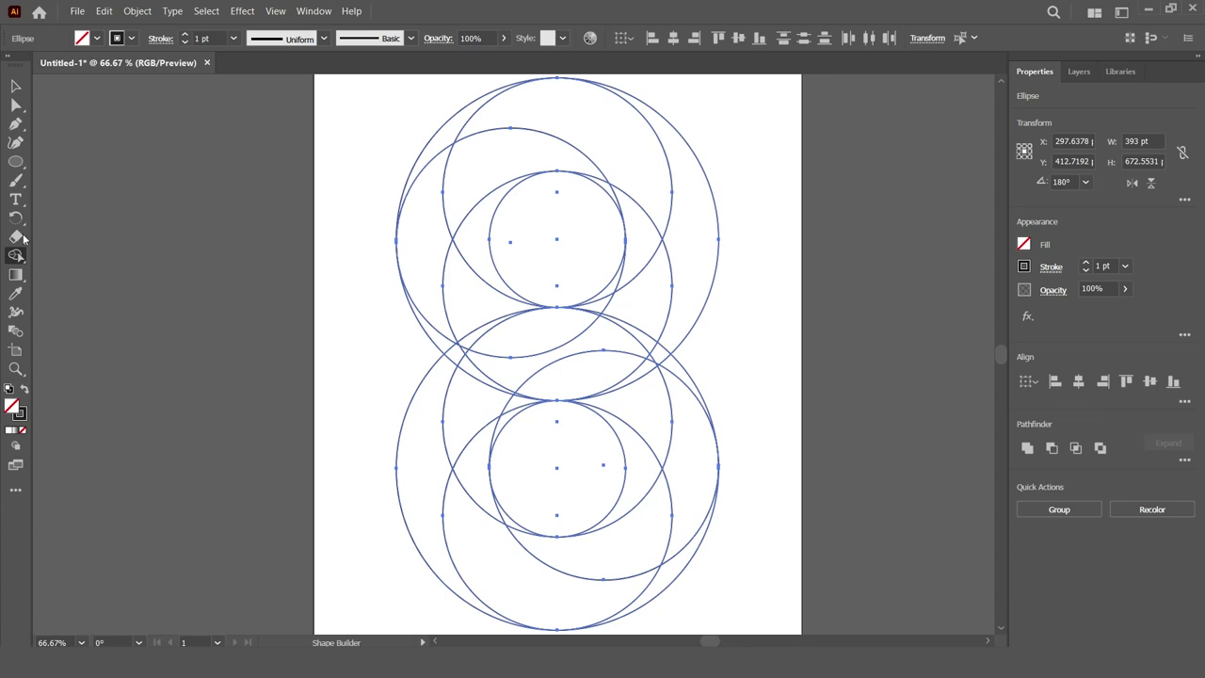
click(25, 390)
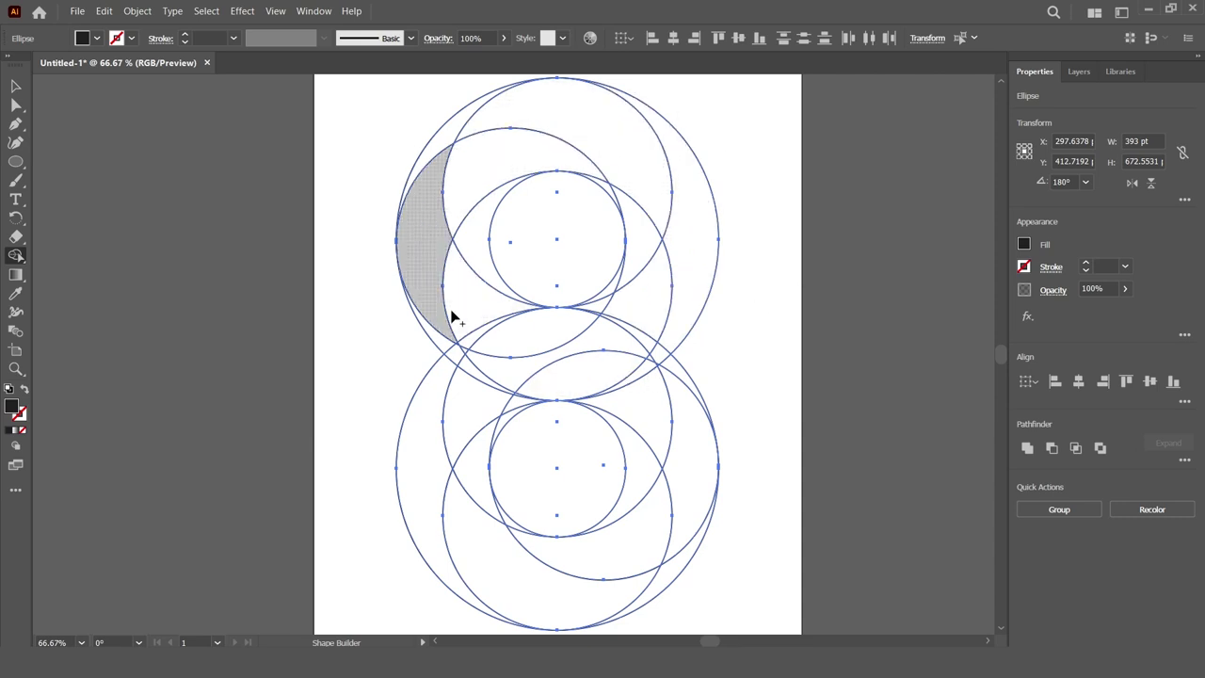
drag(568, 256, 556, 236)
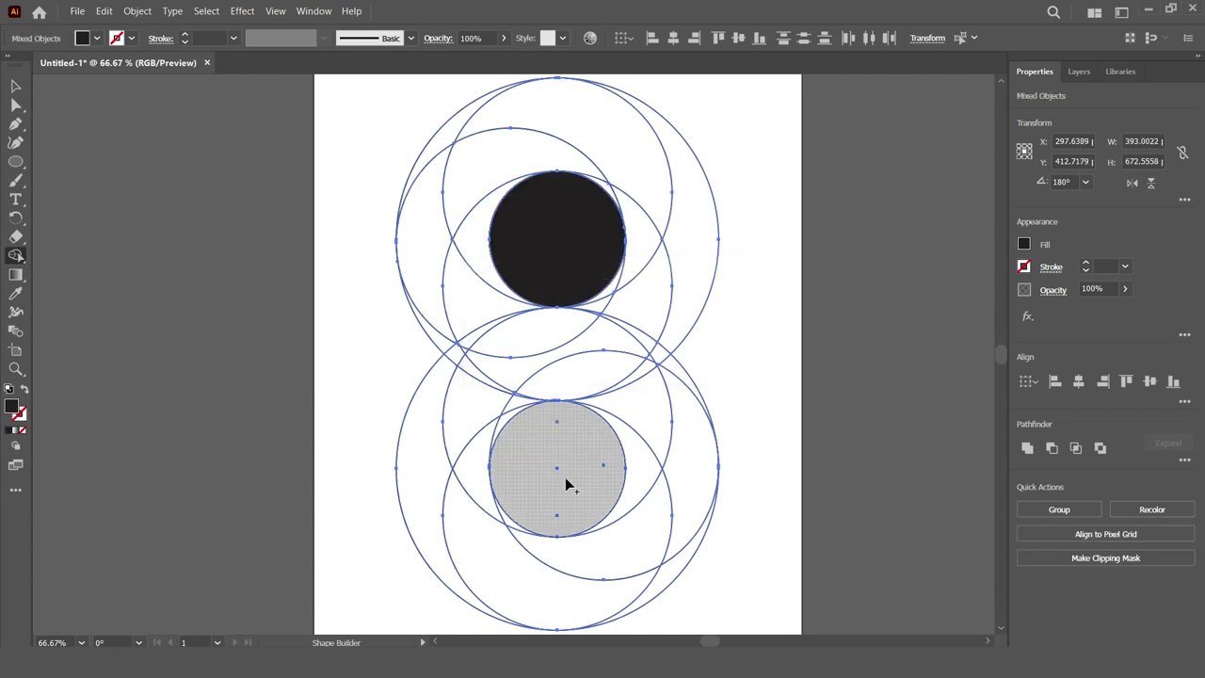
drag(537, 481, 551, 496)
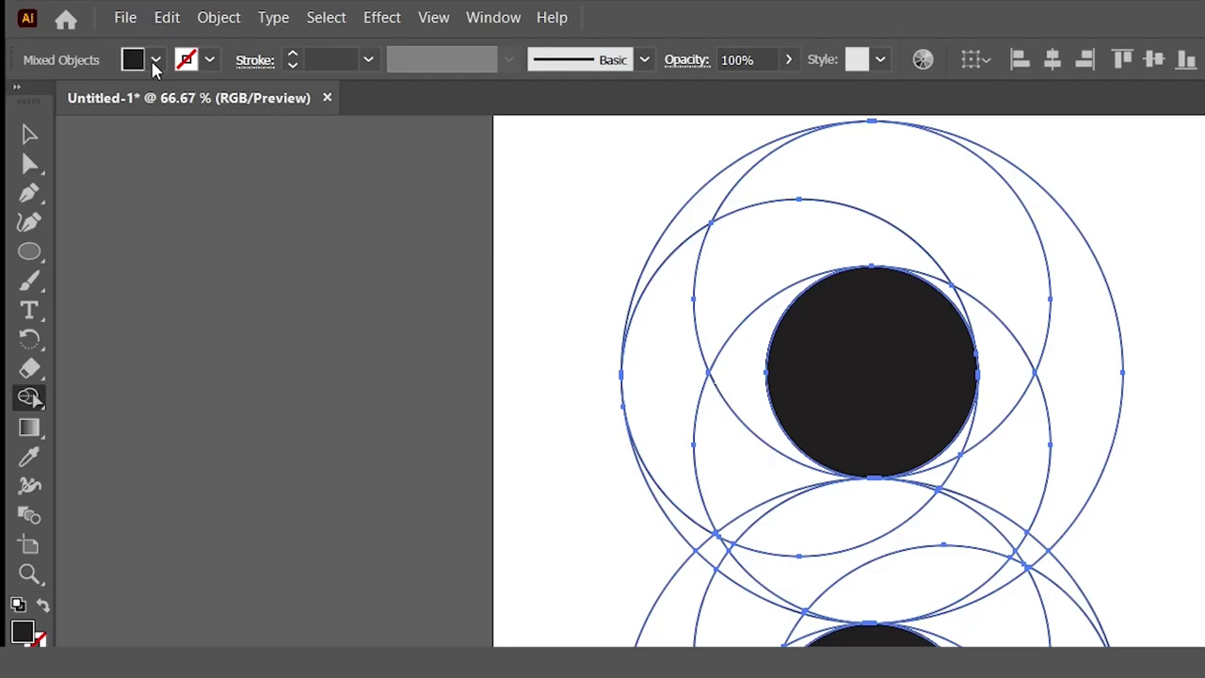
Set the fill to red and merge the regions left of and above the upper inner circle into one crescent
click(156, 61)
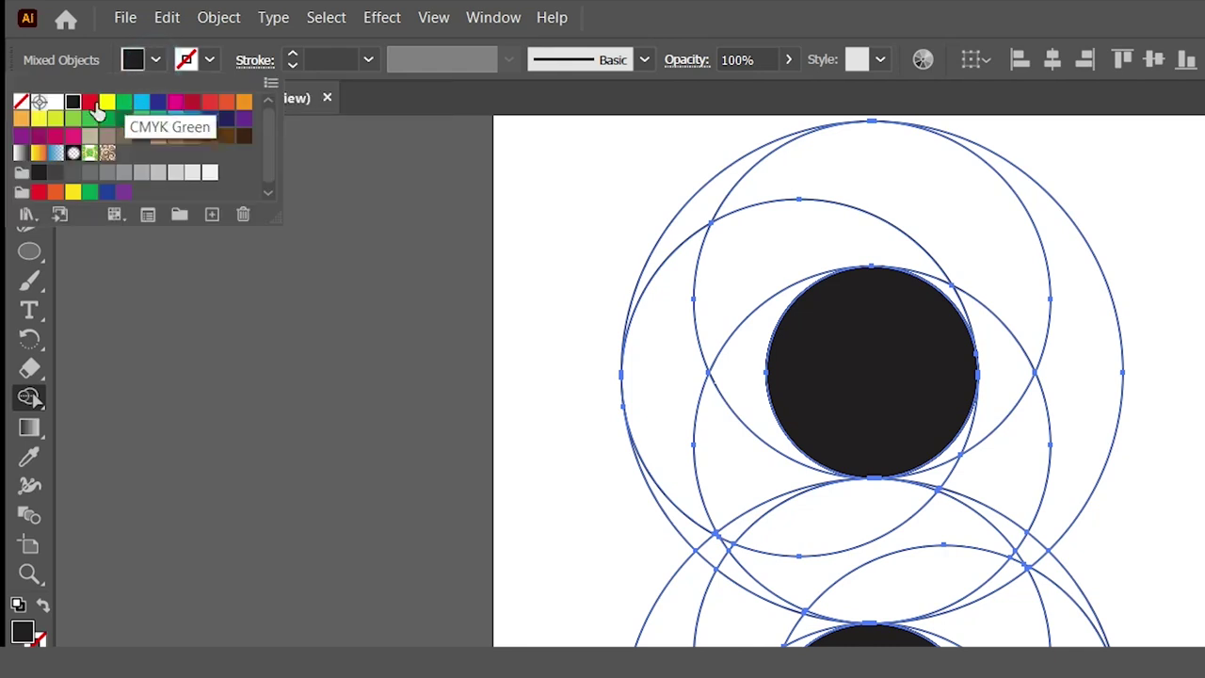
click(94, 102)
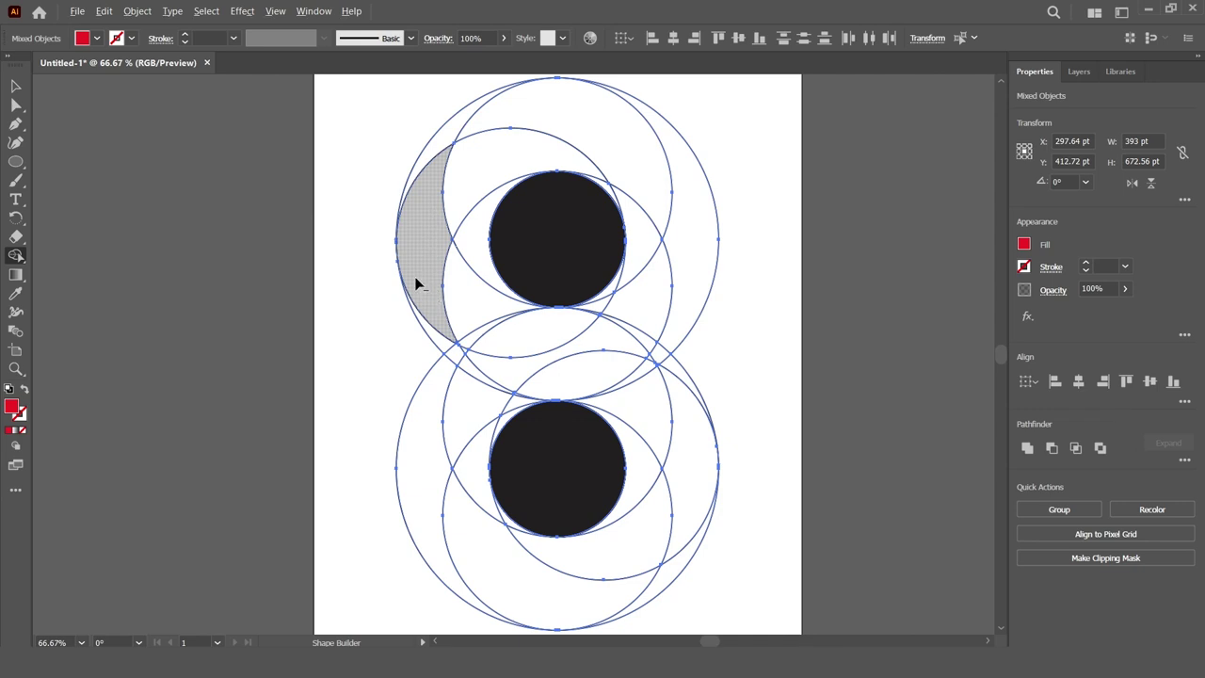
mouse_move(415, 277)
mouse_down()
mouse_move(440, 341)
mouse_move(439, 307)
mouse_up()
mouse_move(433, 246)
mouse_down()
mouse_move(449, 197)
mouse_move(518, 162)
mouse_up()
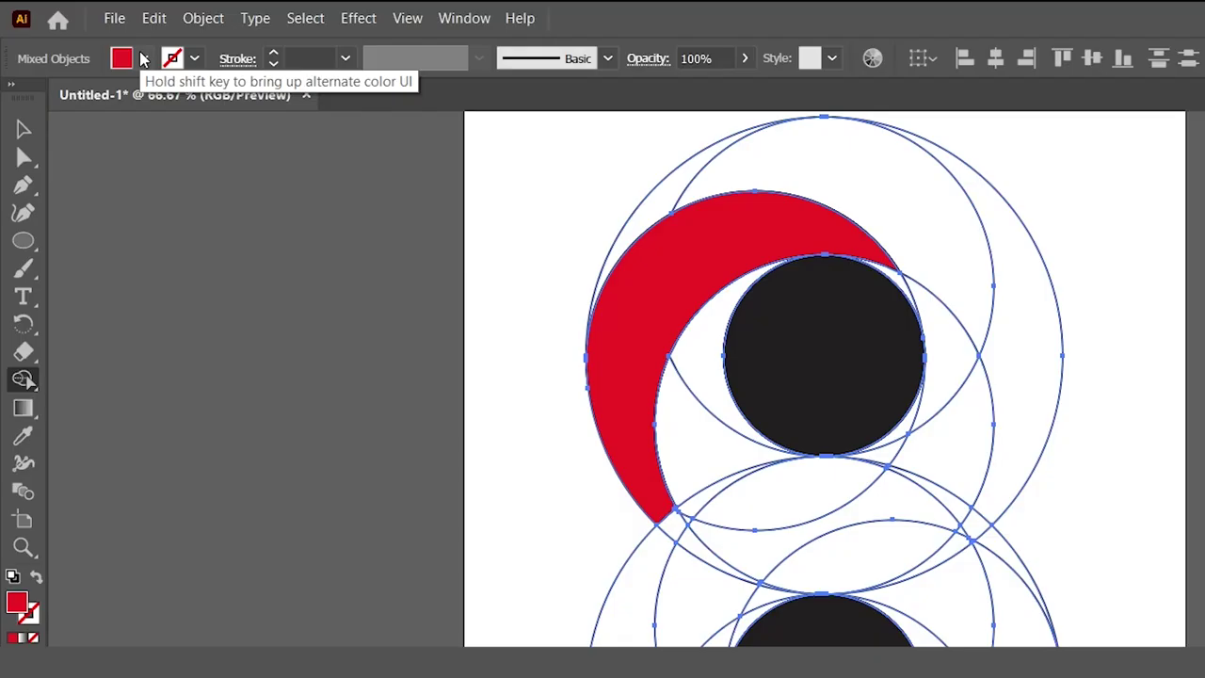
Set the fill to cyan and merge the regions over the red crescent and down the inner circle's right side
click(96, 38)
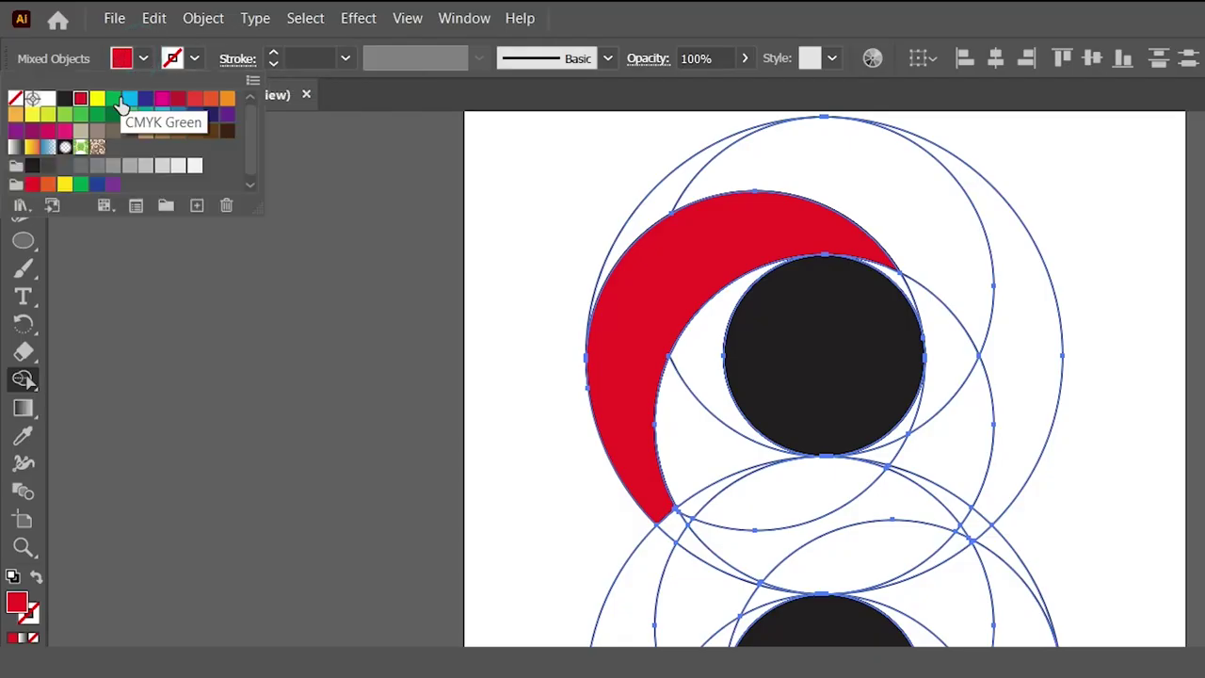
click(89, 66)
click(584, 111)
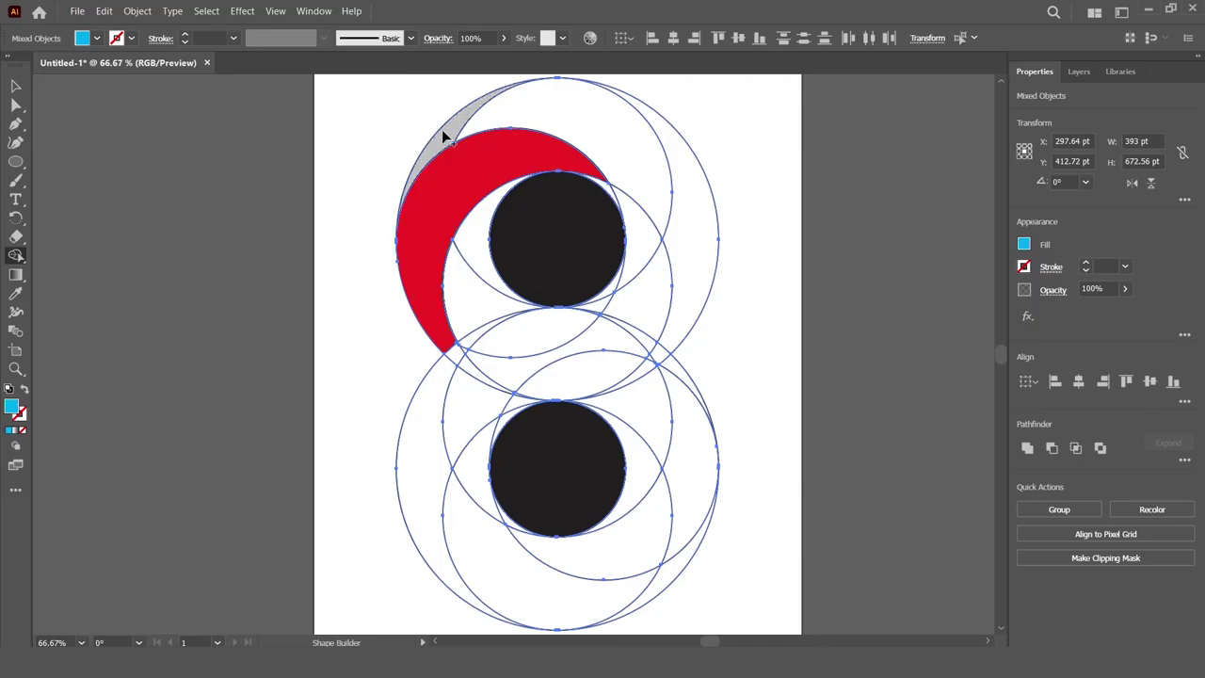
drag(442, 132, 570, 111)
drag(642, 144, 636, 250)
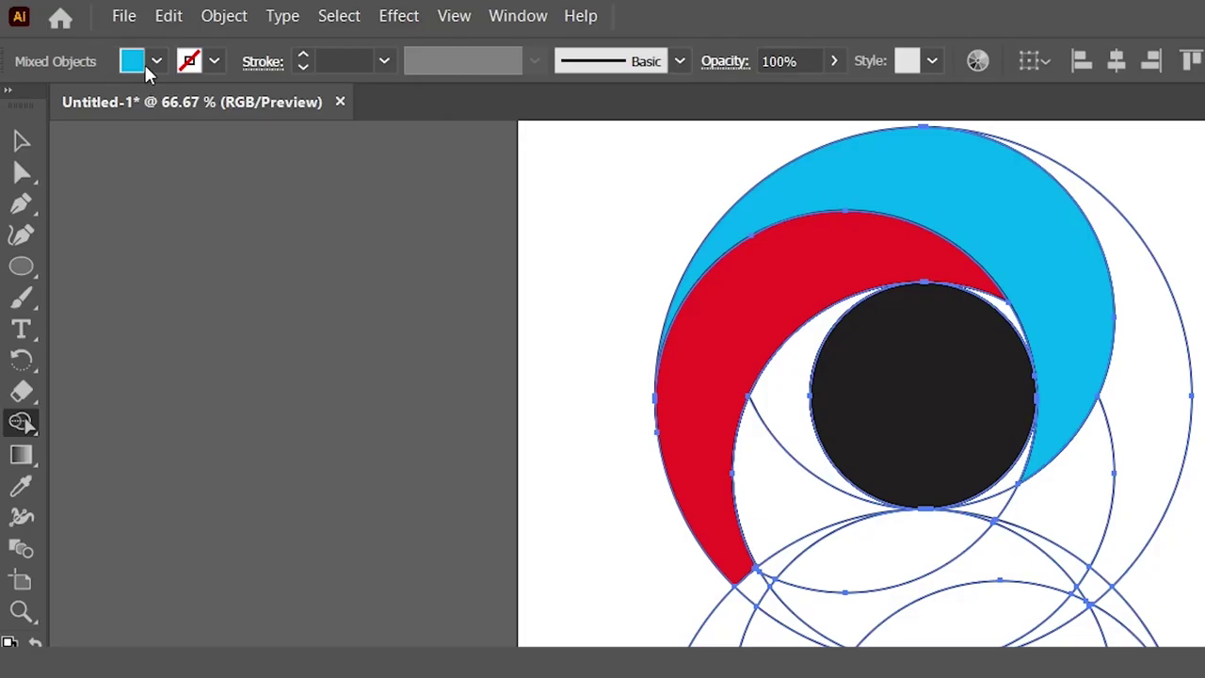
Set the fill to yellow and merge the outer right, middle and lower-left regions into one S-shaped band between the two inner circles
click(96, 37)
click(105, 111)
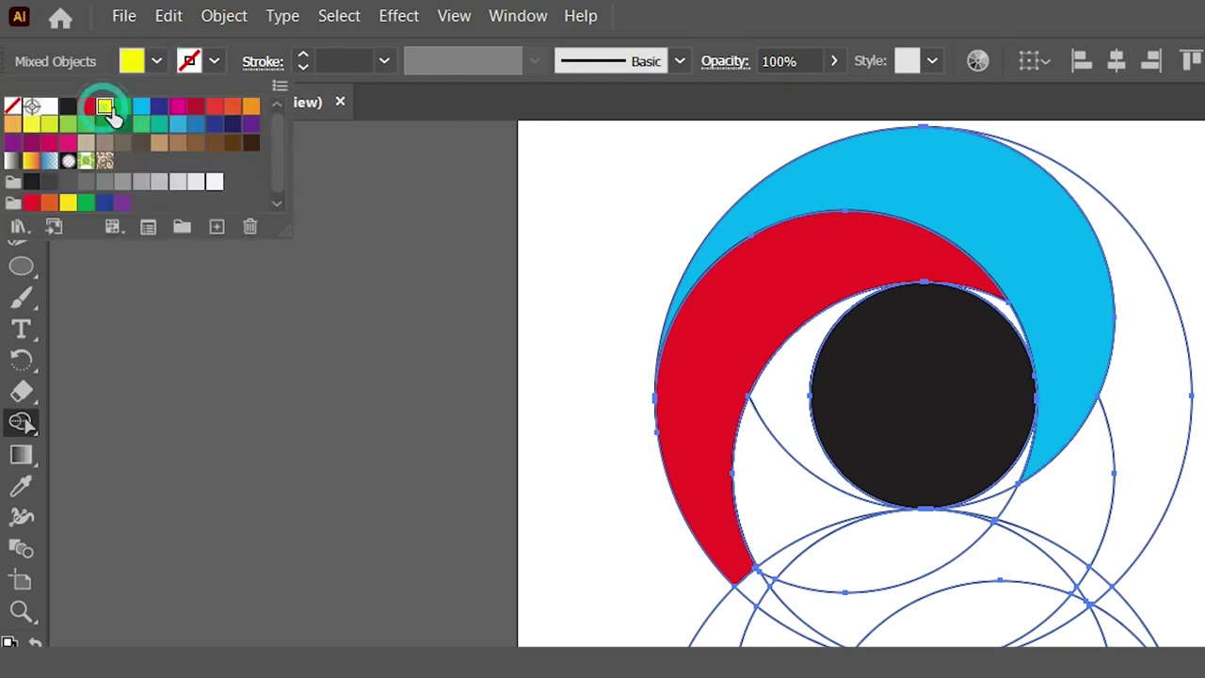
click(721, 27)
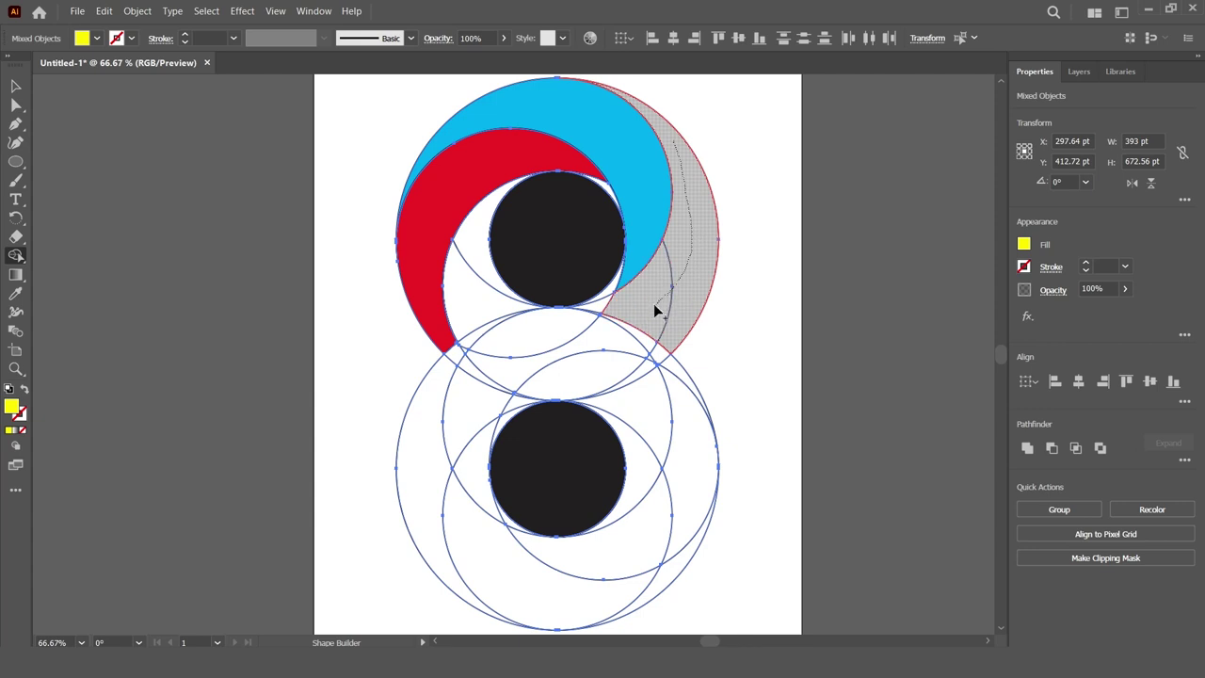
mouse_move(653, 310)
mouse_down()
mouse_move(640, 335)
mouse_move(656, 352)
mouse_move(646, 371)
mouse_move(636, 357)
mouse_up()
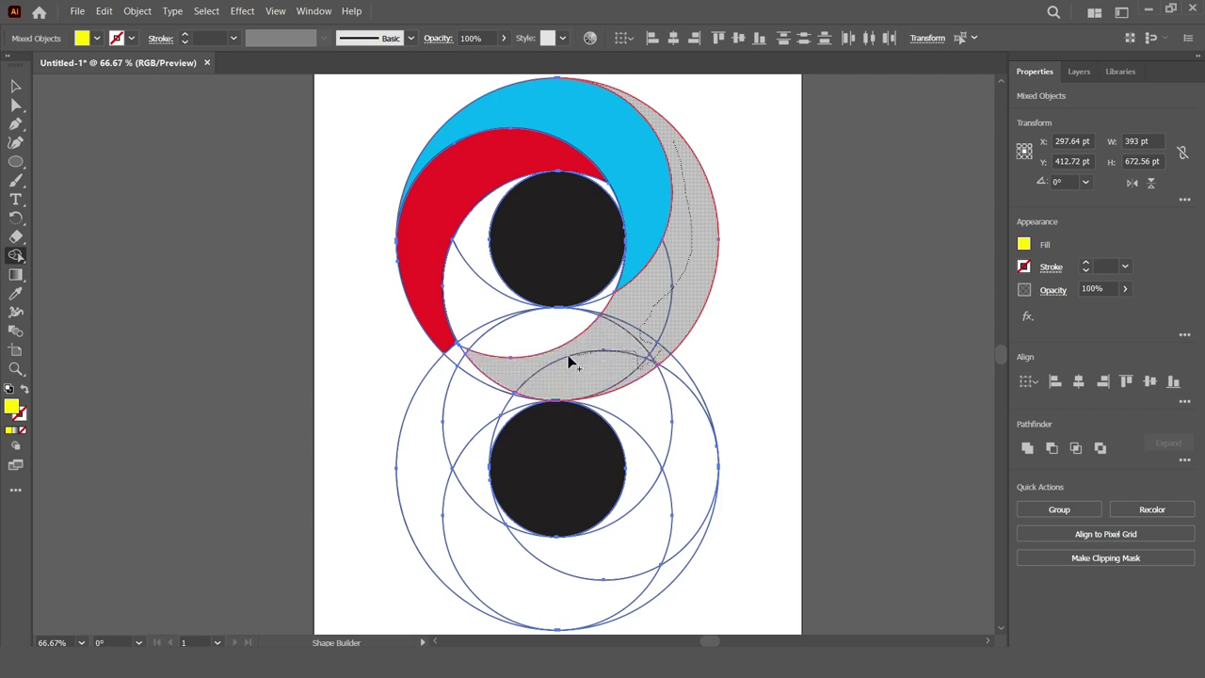
mouse_move(510, 368)
mouse_down()
mouse_move(459, 359)
mouse_move(443, 385)
mouse_up()
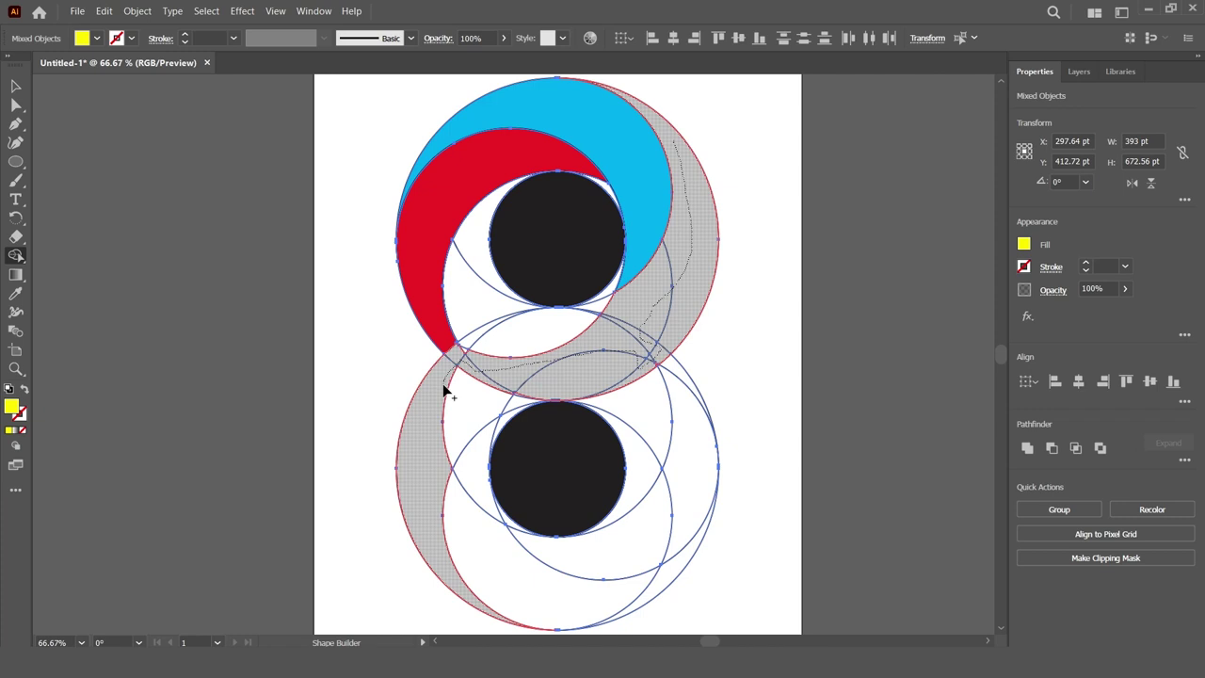
mouse_move(446, 399)
mouse_down()
mouse_move(518, 400)
mouse_move(582, 373)
mouse_move(460, 352)
mouse_up()
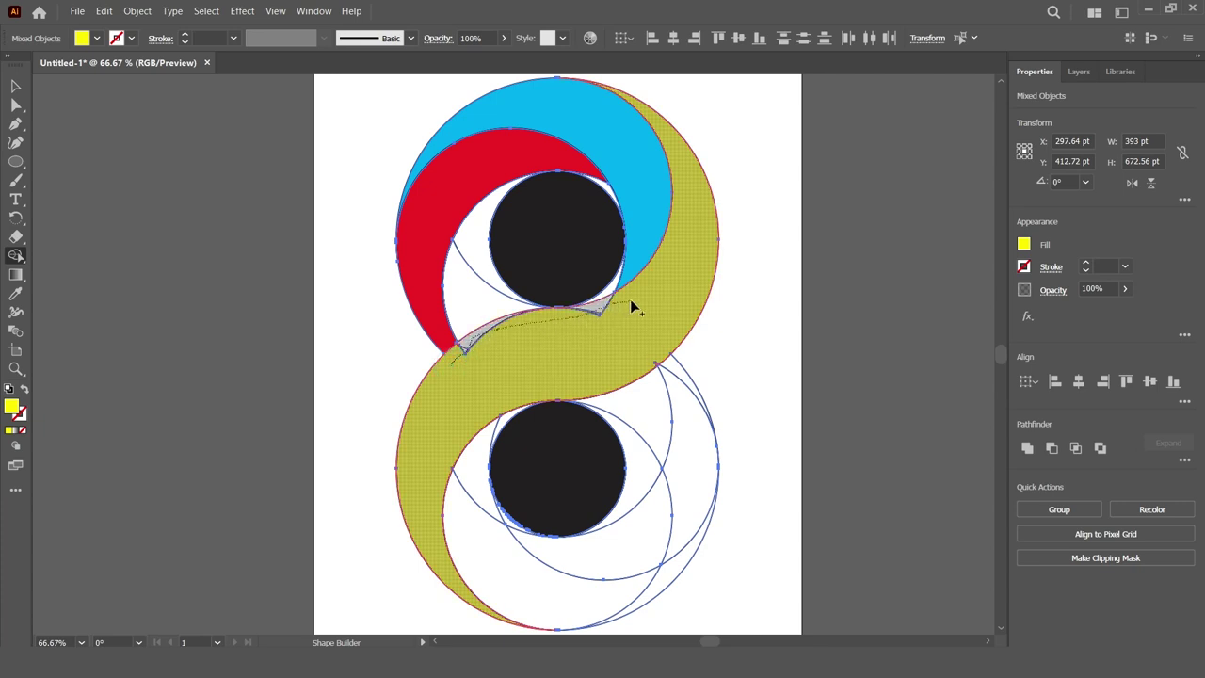
drag(631, 304, 637, 305)
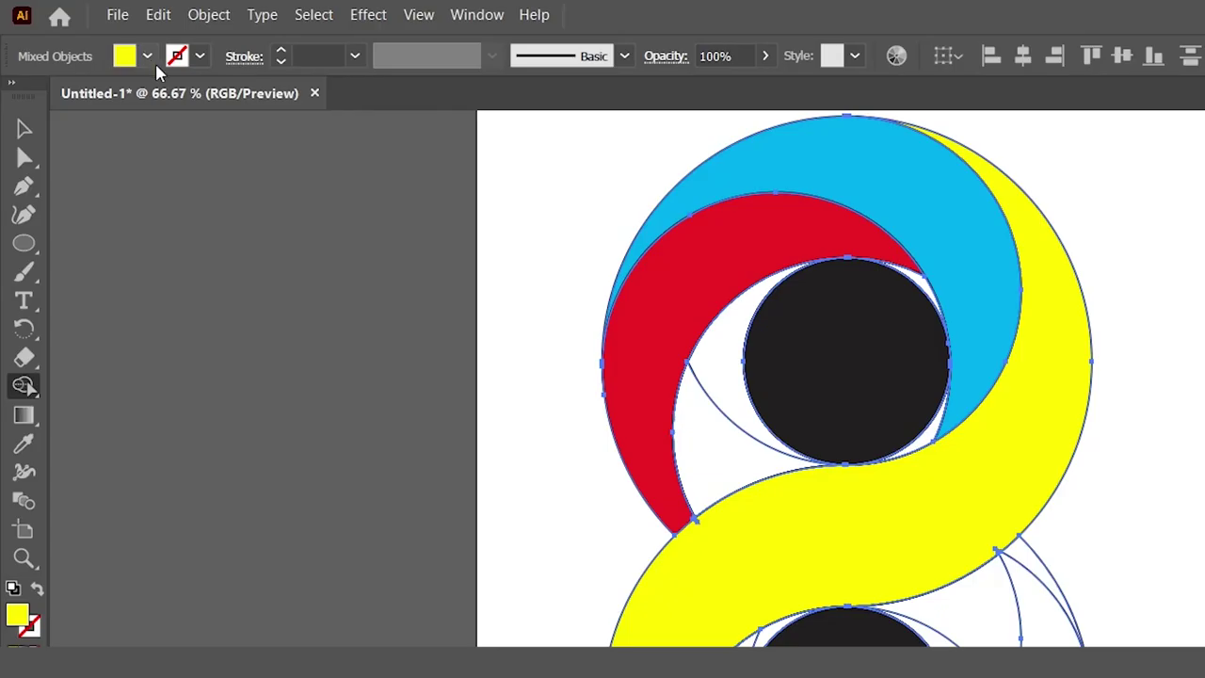
Set the fill to green and merge the regions between the red crescent and the left side of the upper inner circle
click(97, 39)
click(117, 97)
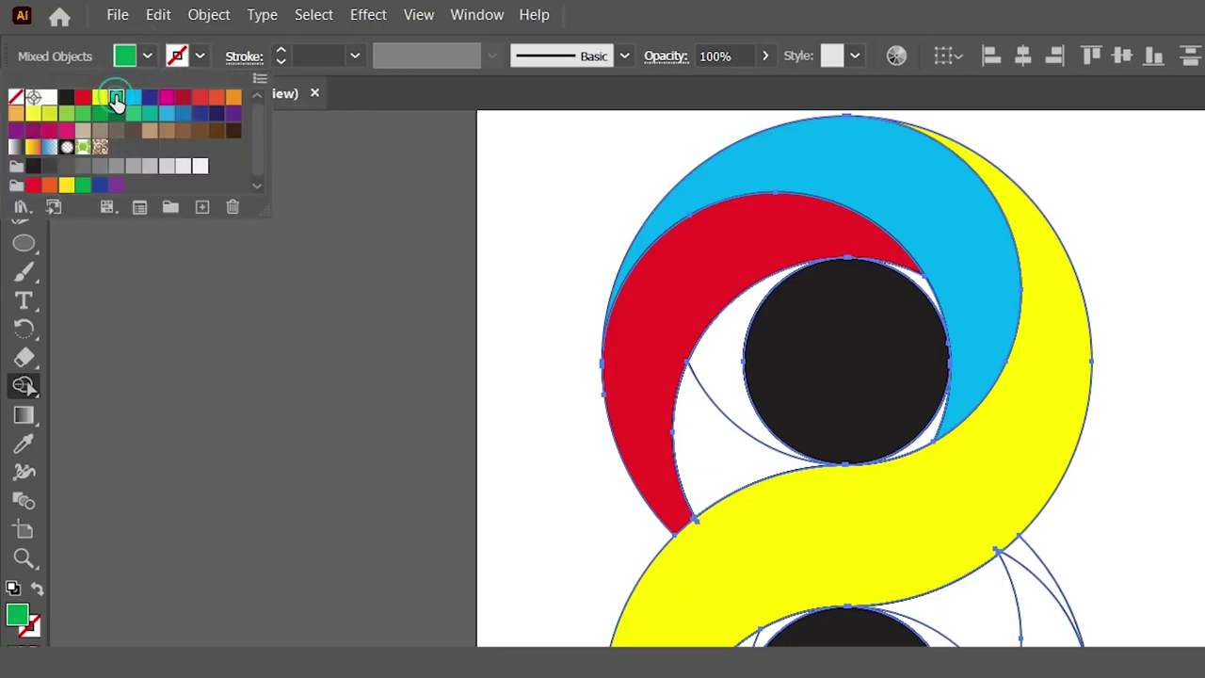
click(502, 188)
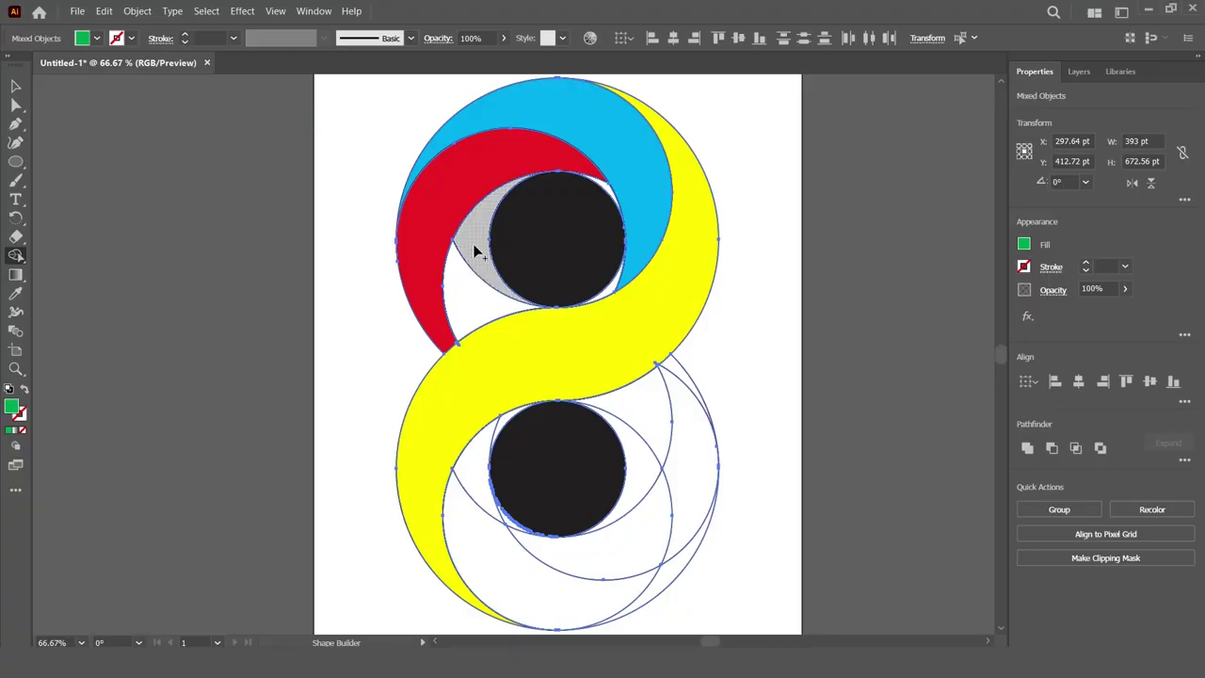
drag(473, 247, 466, 308)
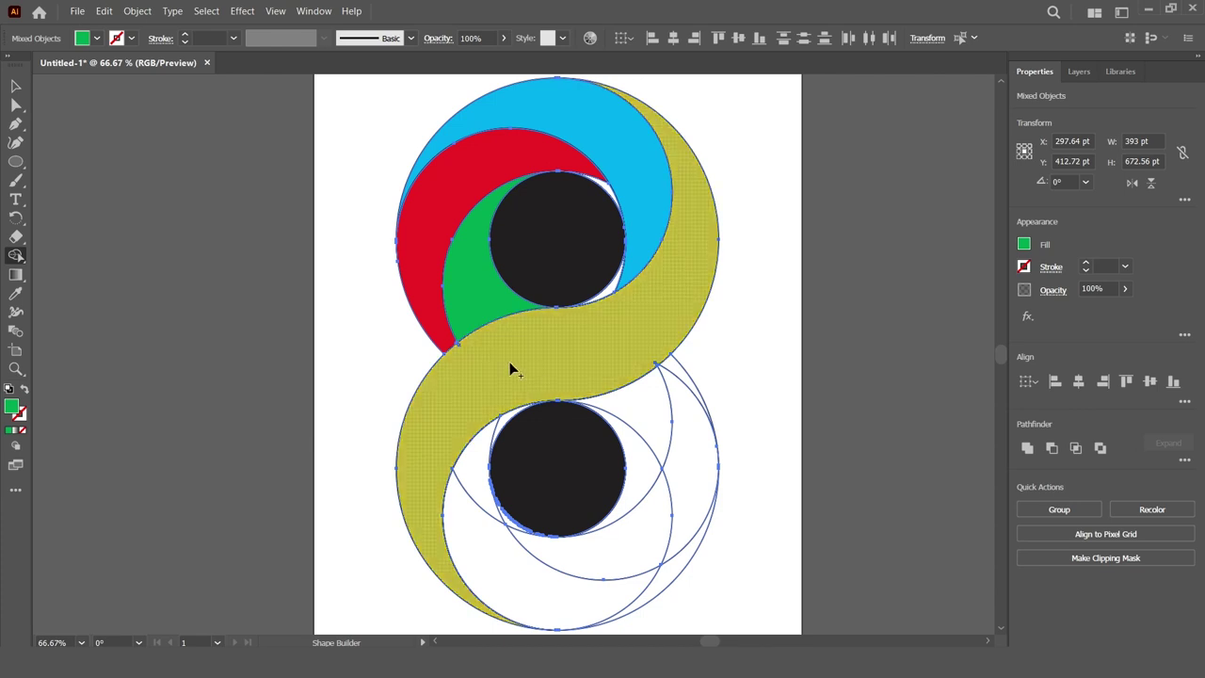
Merge the tiny sliver where the red, green and yellow shapes meet into the S-shaped band, using a yellow fill
key(z)
click(457, 347)
click(539, 342)
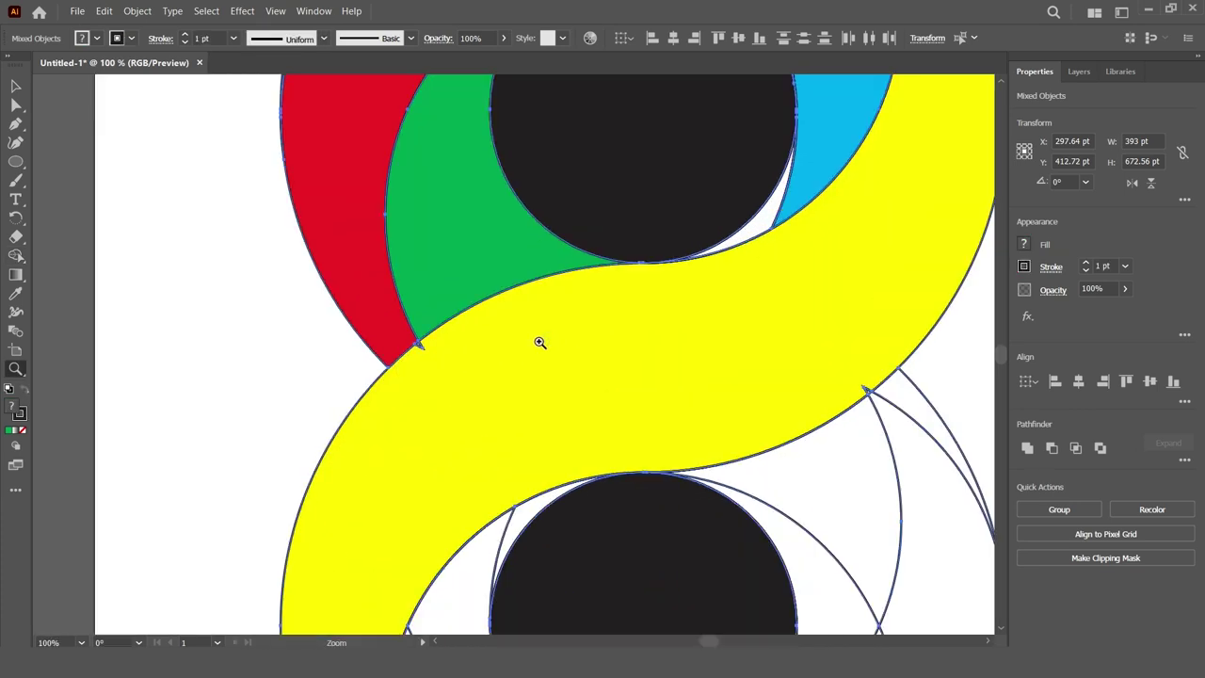
click(507, 351)
click(412, 356)
click(499, 358)
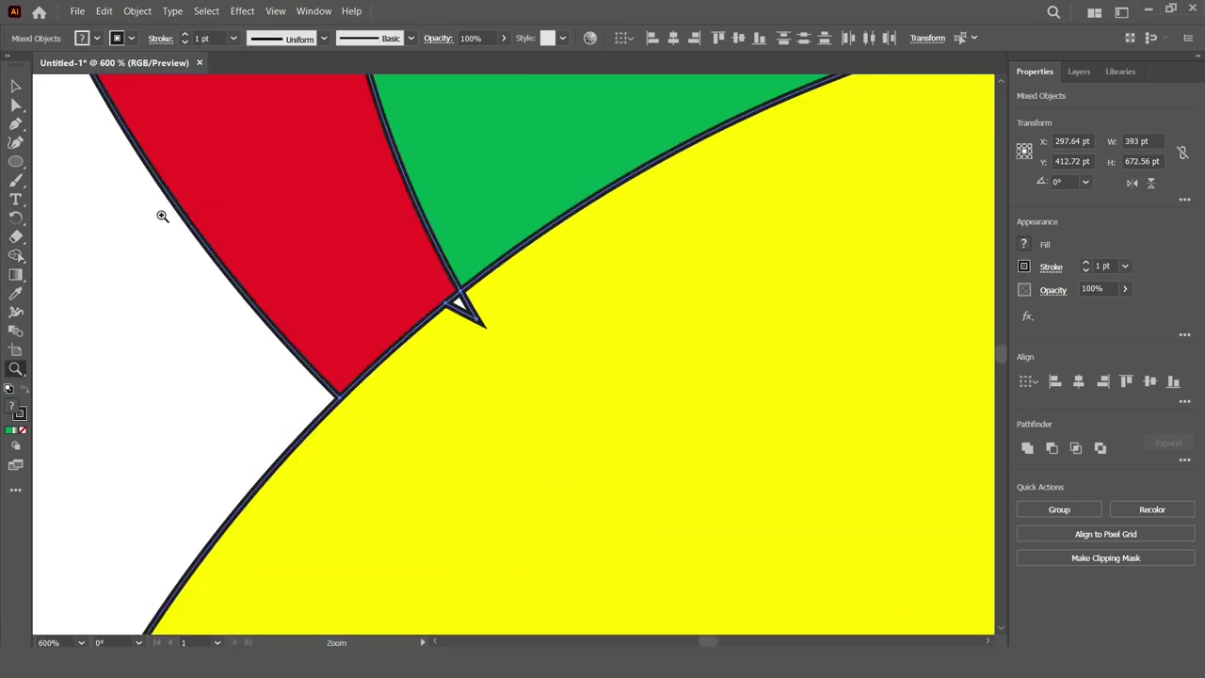
click(15, 255)
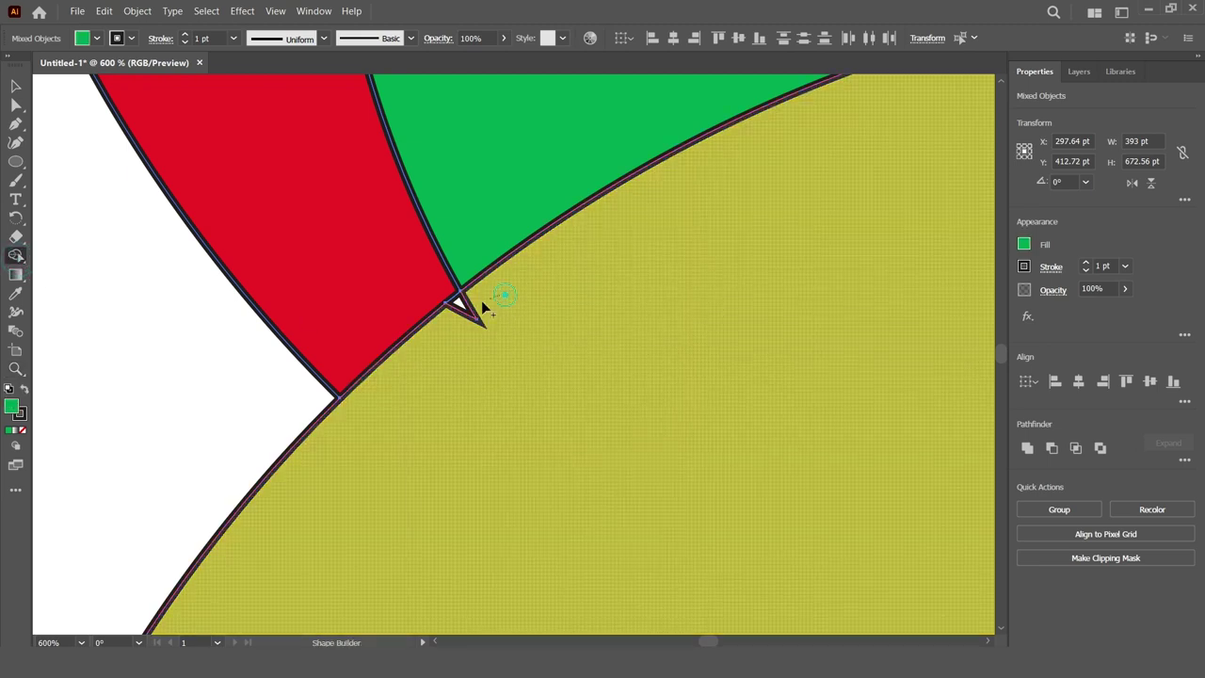
drag(460, 316, 683, 317)
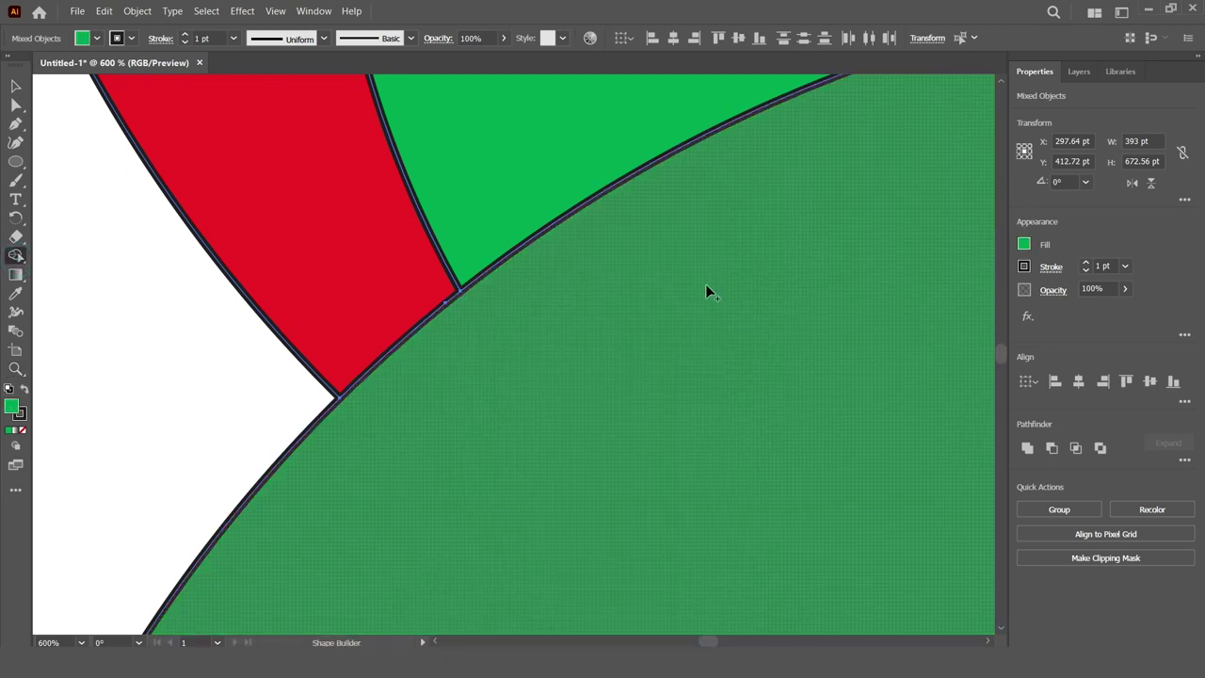
key(ctrl+z)
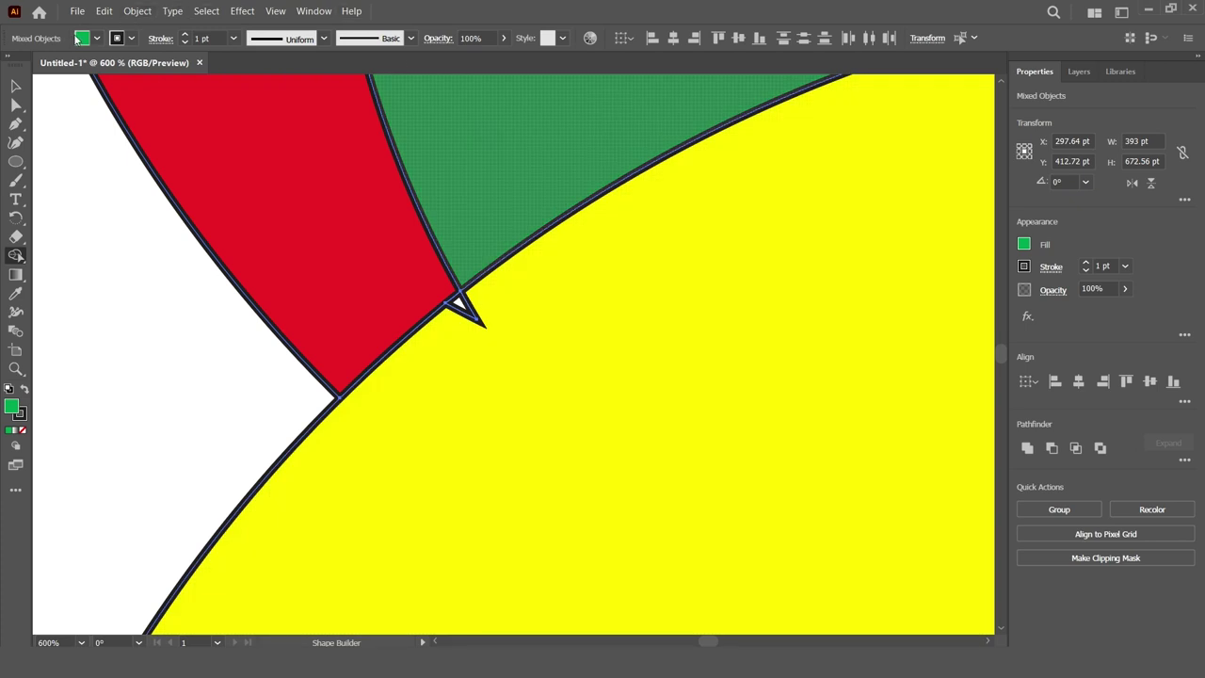
click(97, 38)
click(64, 66)
drag(486, 314, 486, 339)
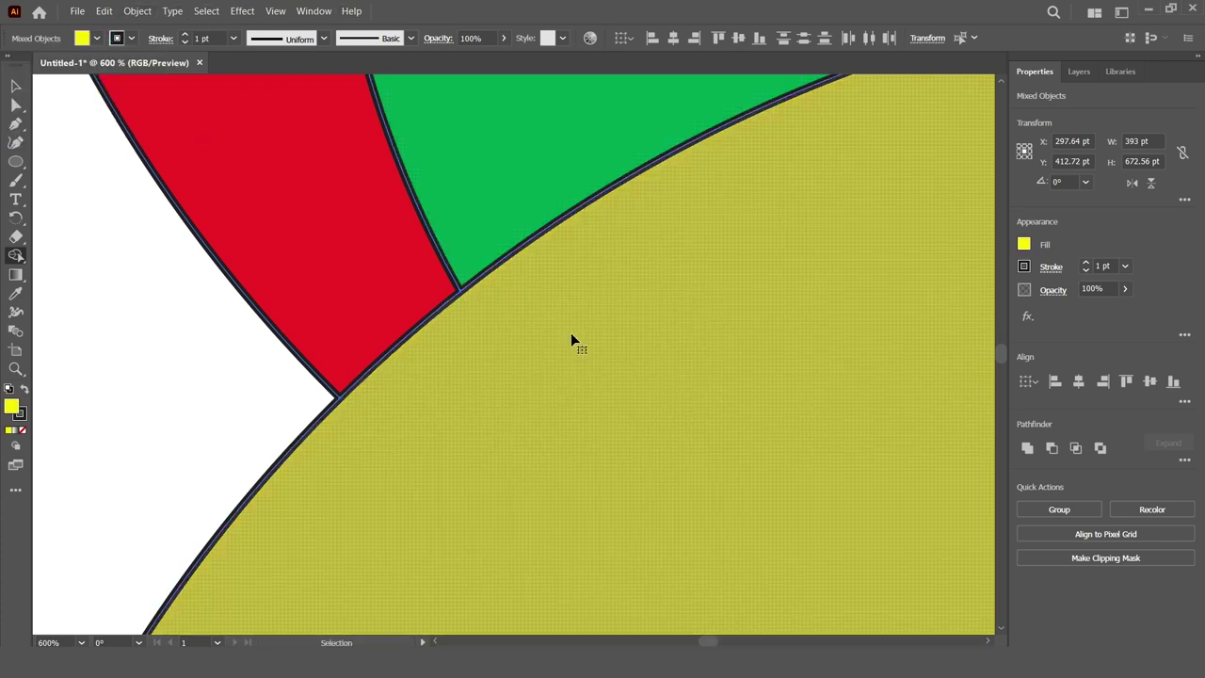
Set the fill to red and extend the red crescent over the white sliver at the upper inner circle's upper-right edge
key(ctrl+minus)
key(ctrl+minus)
key(ctrl+minus)
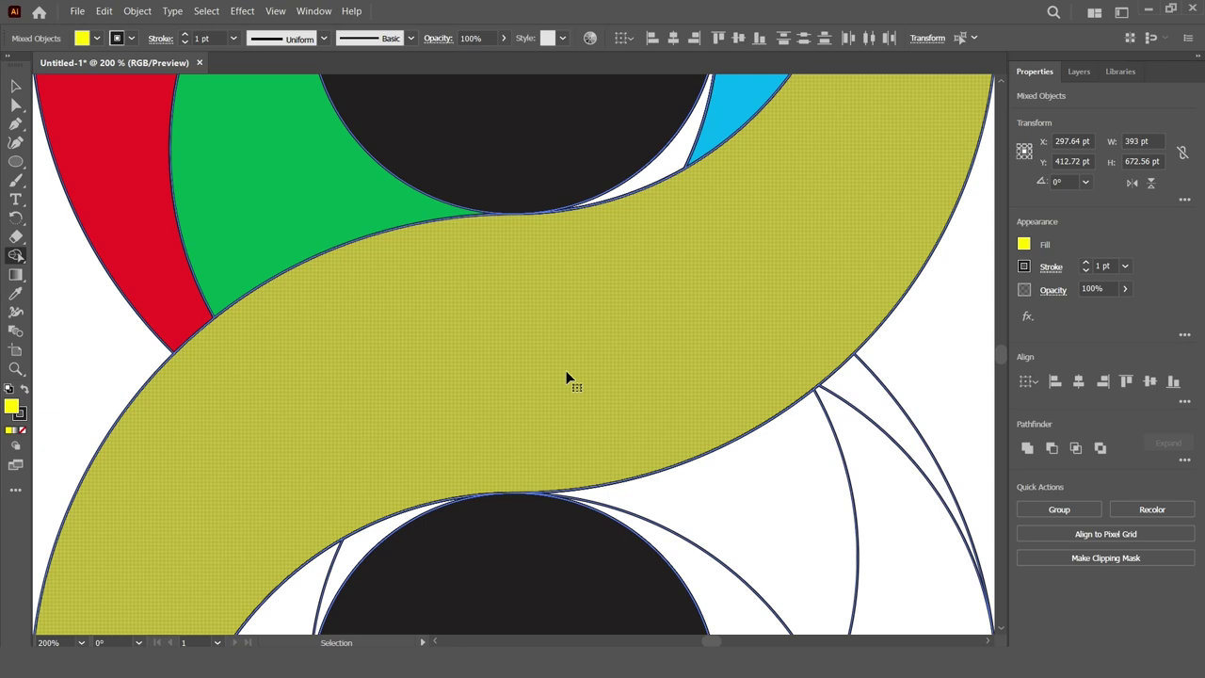
key(ctrl+minus)
key(ctrl+minus)
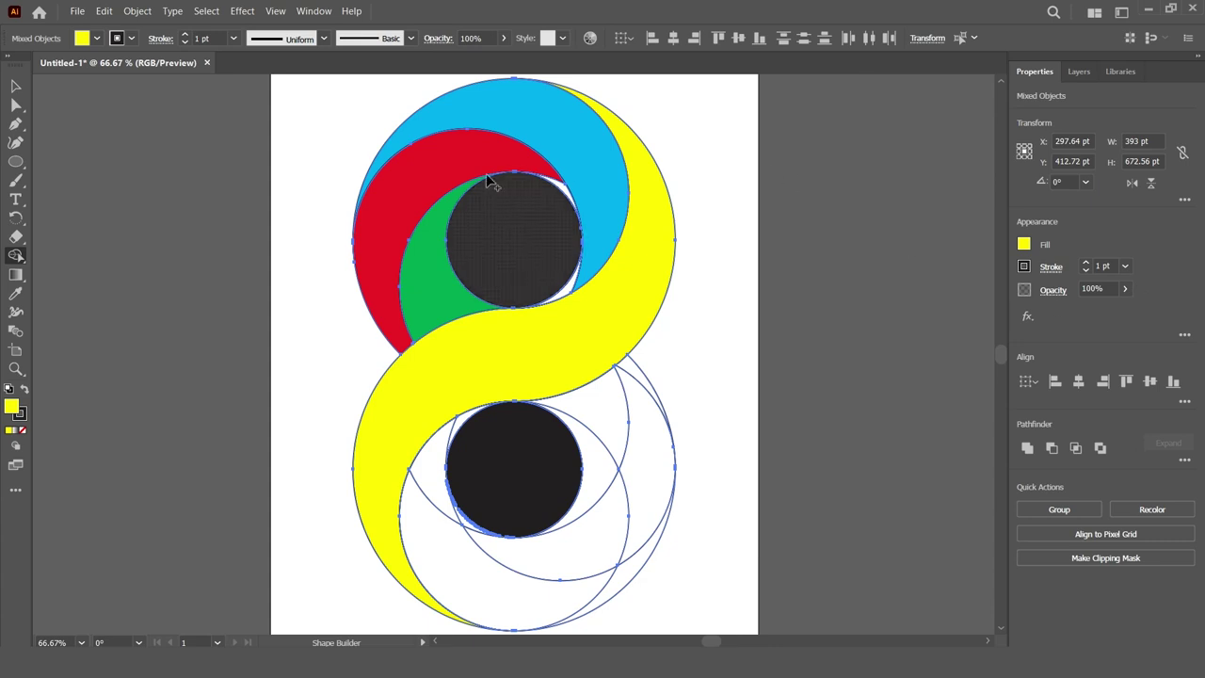
click(582, 132)
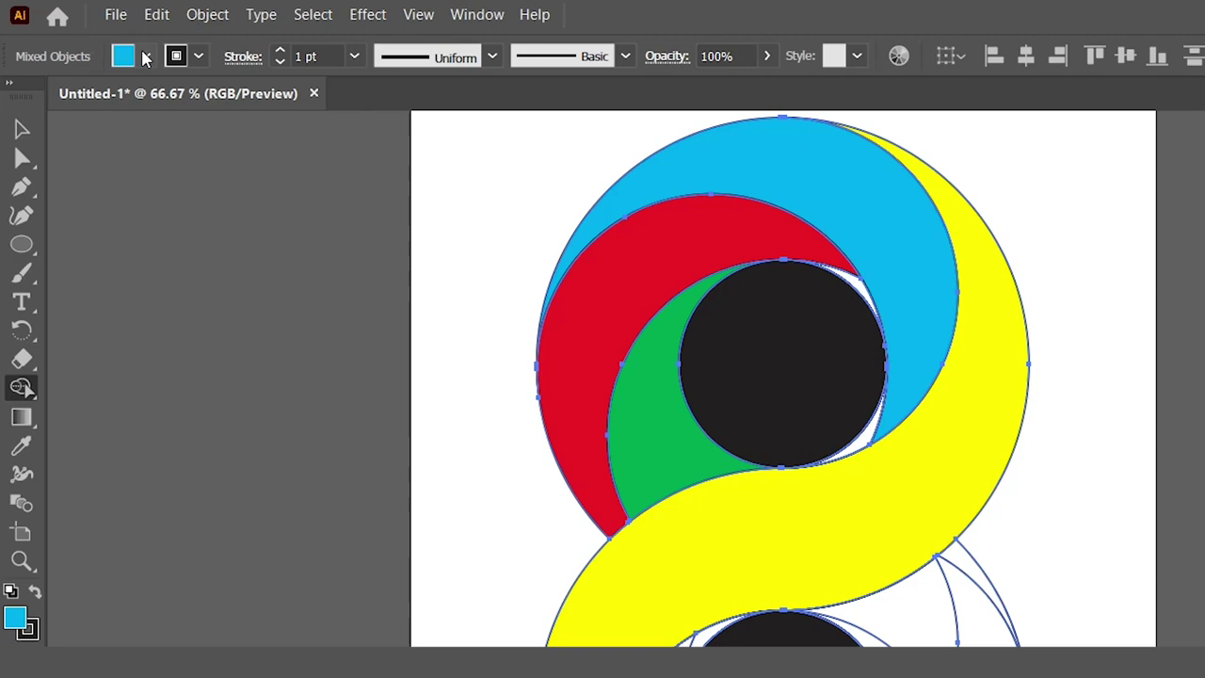
click(82, 37)
click(54, 65)
click(458, 154)
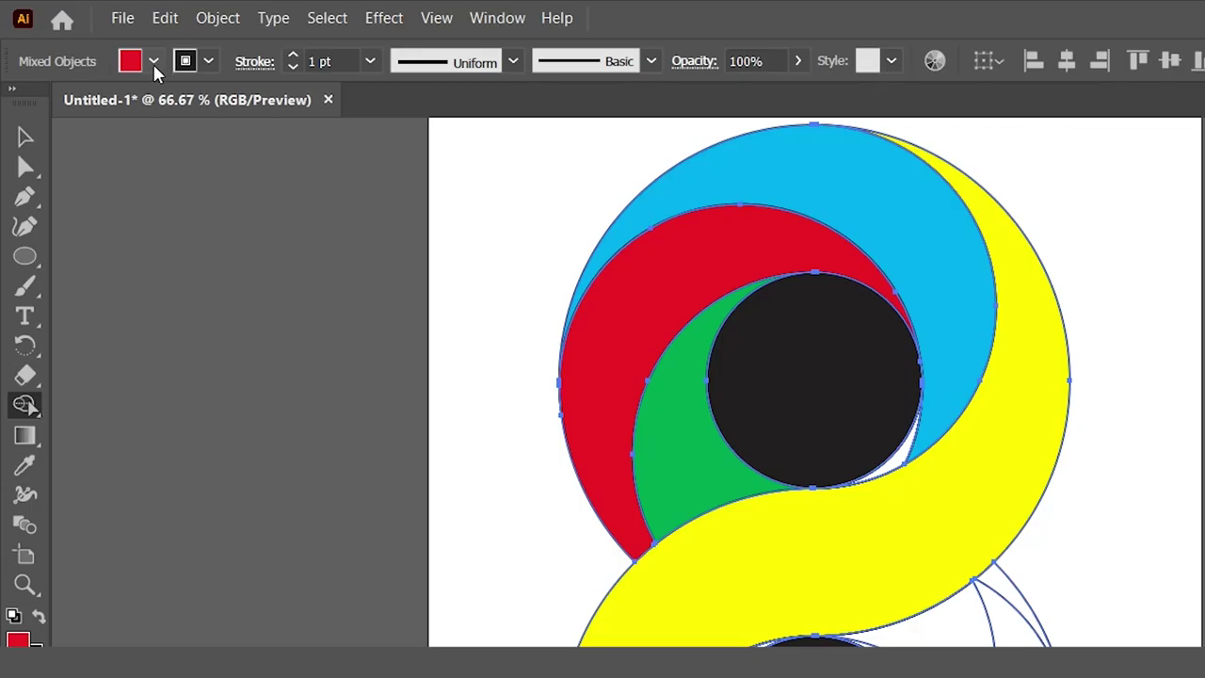
Set the fill to cyan and fill the white sliver between the upper inner circle, the cyan crescent and the yellow band
click(97, 38)
click(88, 64)
click(911, 244)
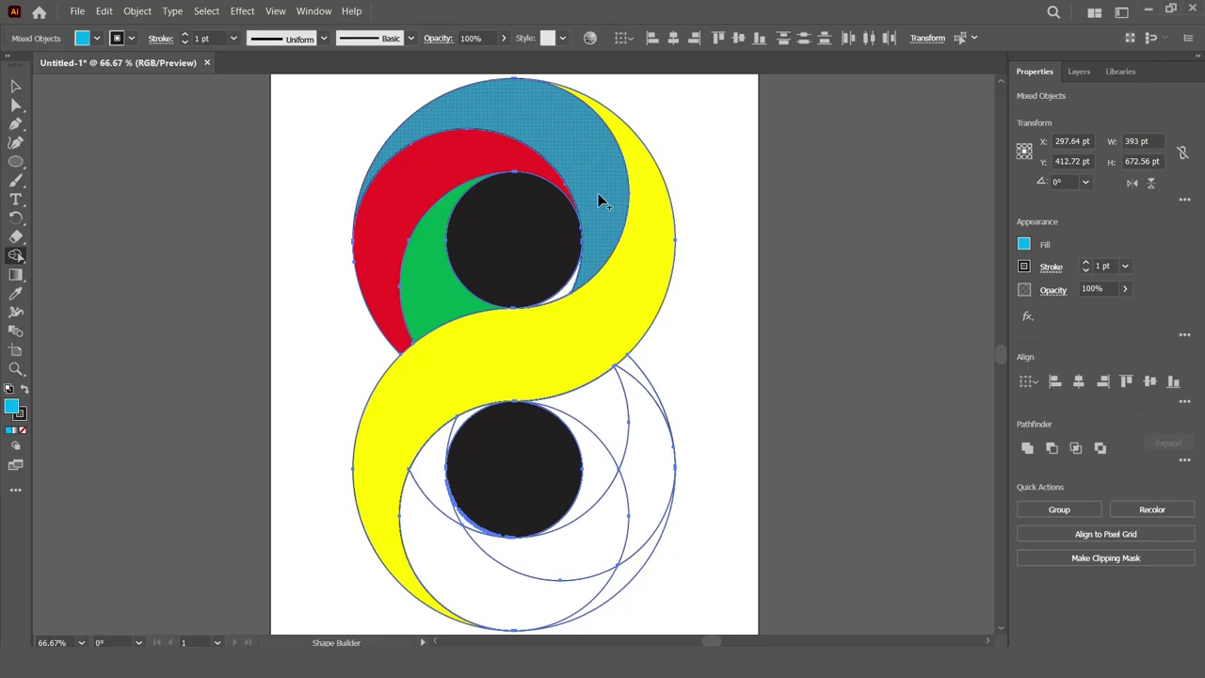
click(570, 284)
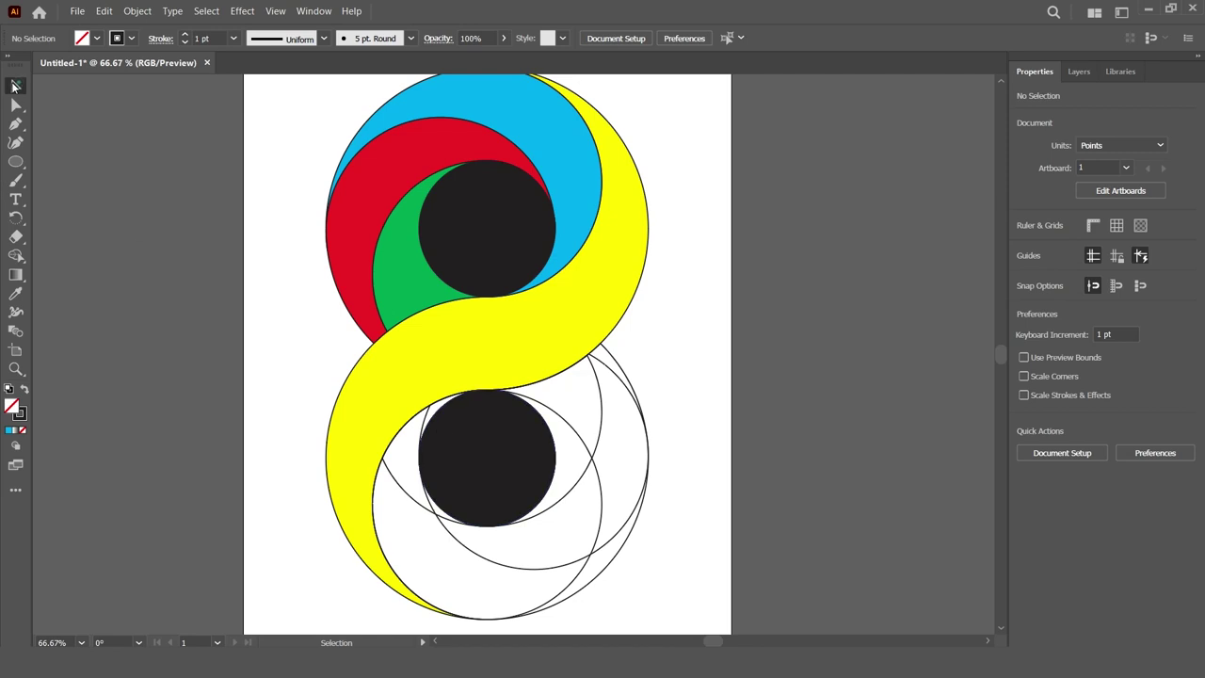
Reselect the whole artwork and use the Shape Builder tool with a cyan fill to merge the regions left of and below the lower inner circle
drag(277, 135, 844, 602)
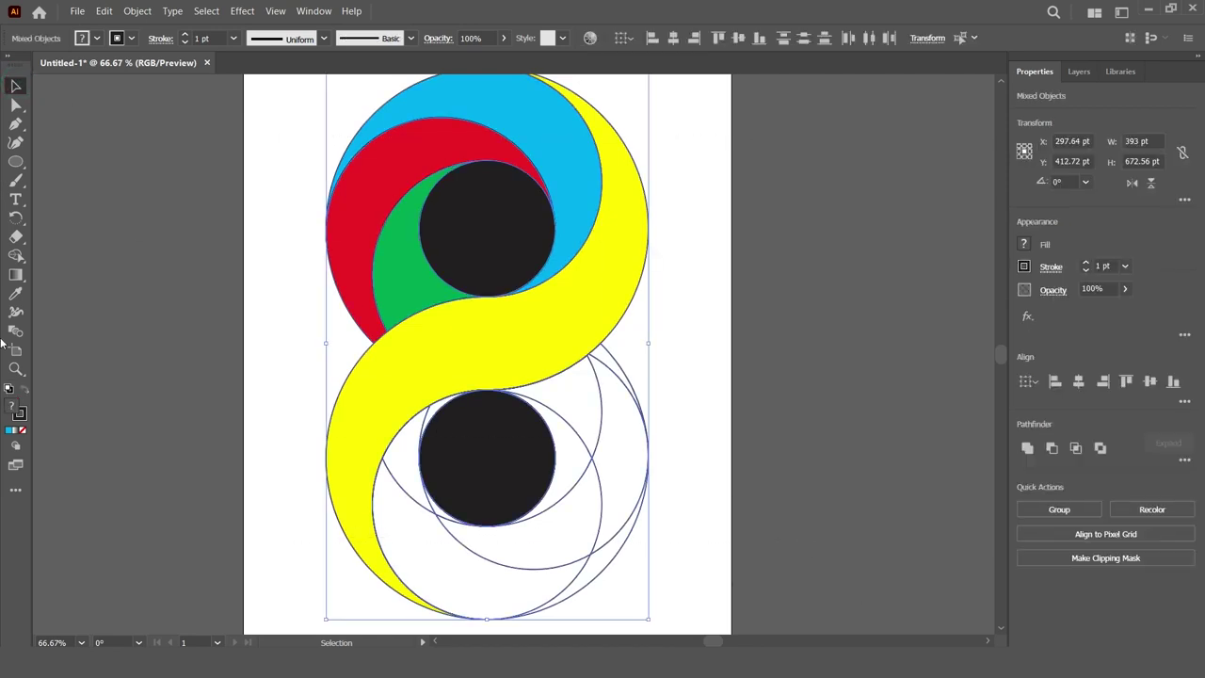
click(16, 255)
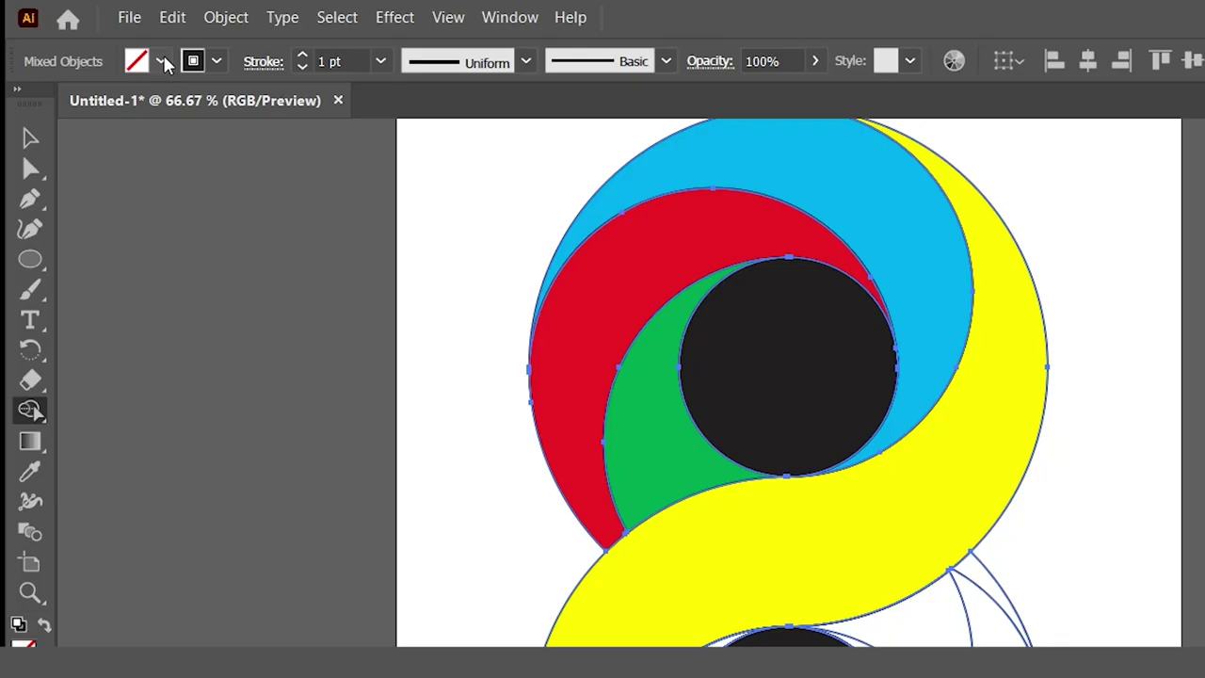
click(82, 38)
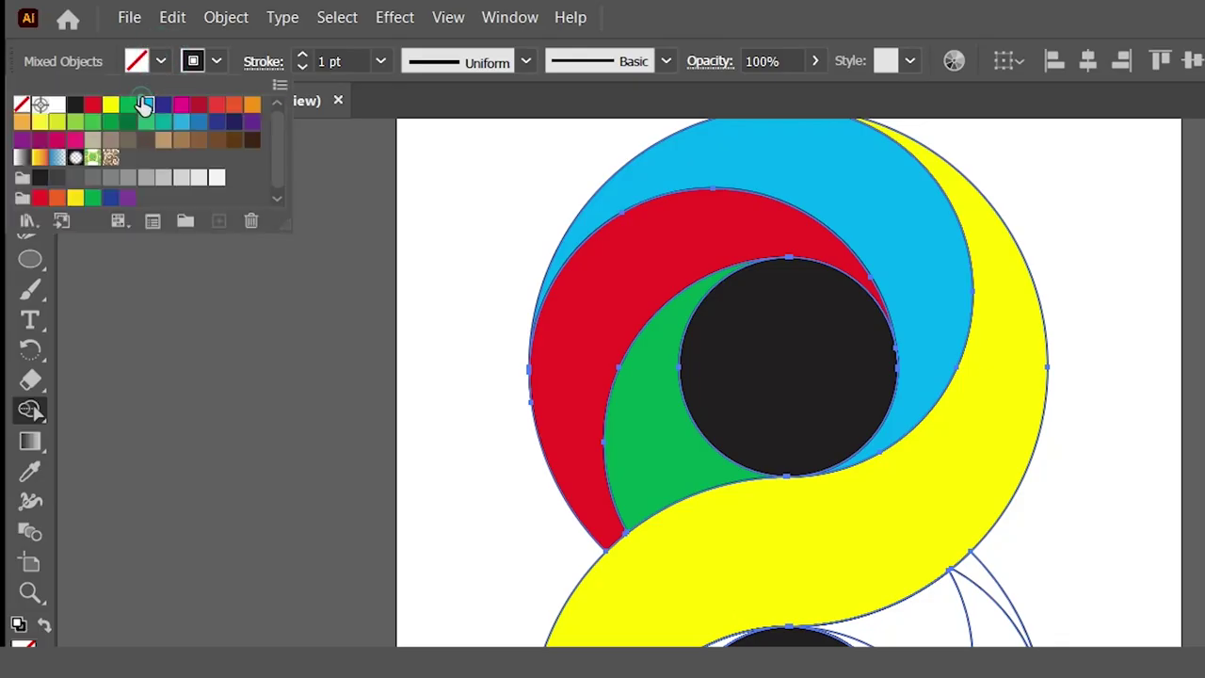
click(145, 104)
click(411, 460)
mouse_move(411, 460)
mouse_down()
mouse_move(415, 521)
mouse_move(446, 566)
mouse_move(503, 587)
mouse_move(598, 581)
mouse_up()
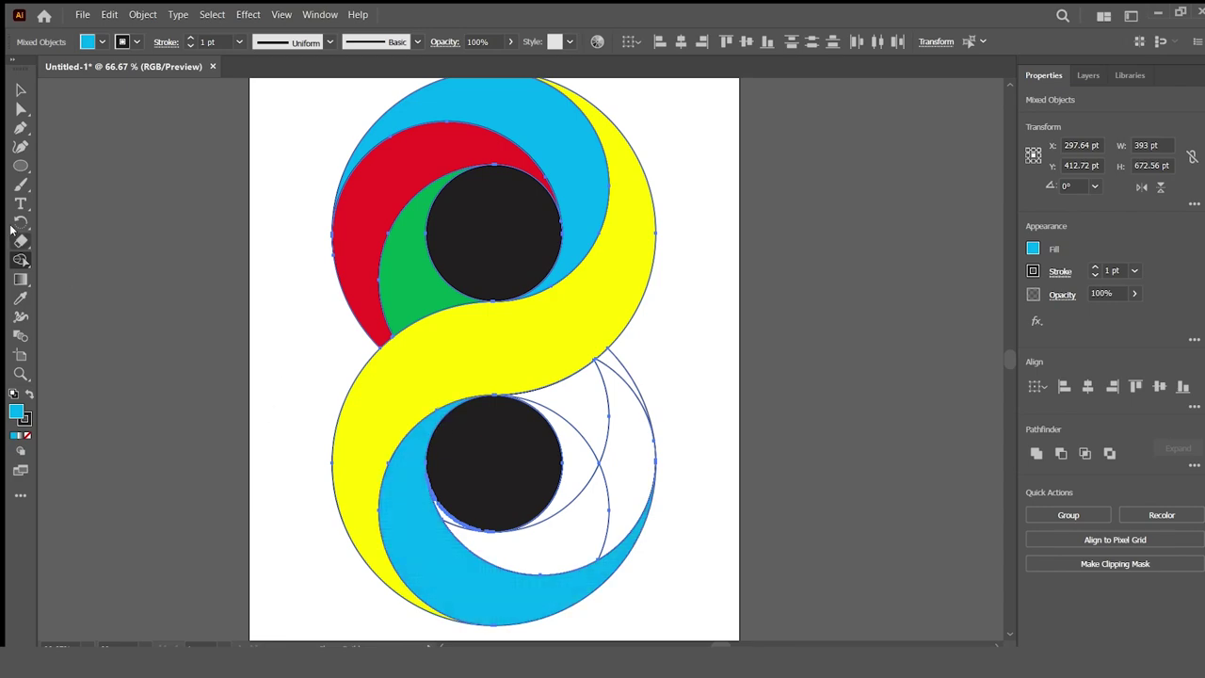
Set the fill to red and merge the regions under the lower inner circle and up the outer right side into one crescent
click(101, 42)
click(83, 104)
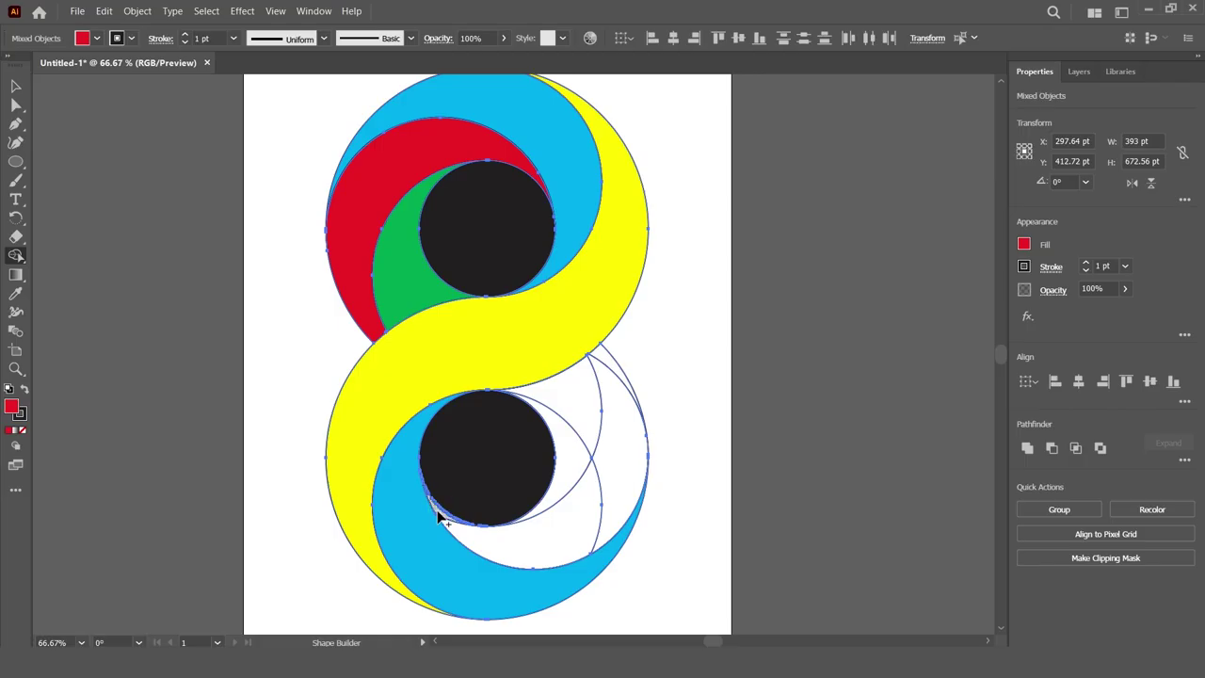
drag(437, 511, 456, 525)
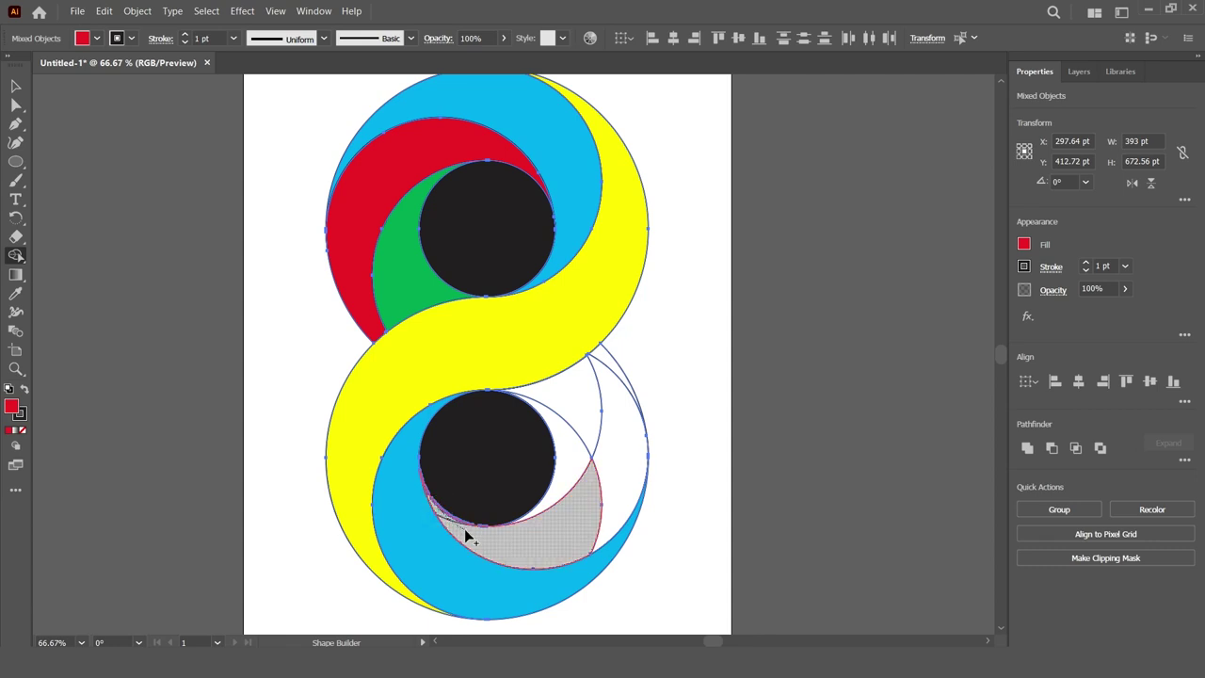
mouse_move(465, 529)
mouse_down()
mouse_move(559, 536)
mouse_move(610, 493)
mouse_up()
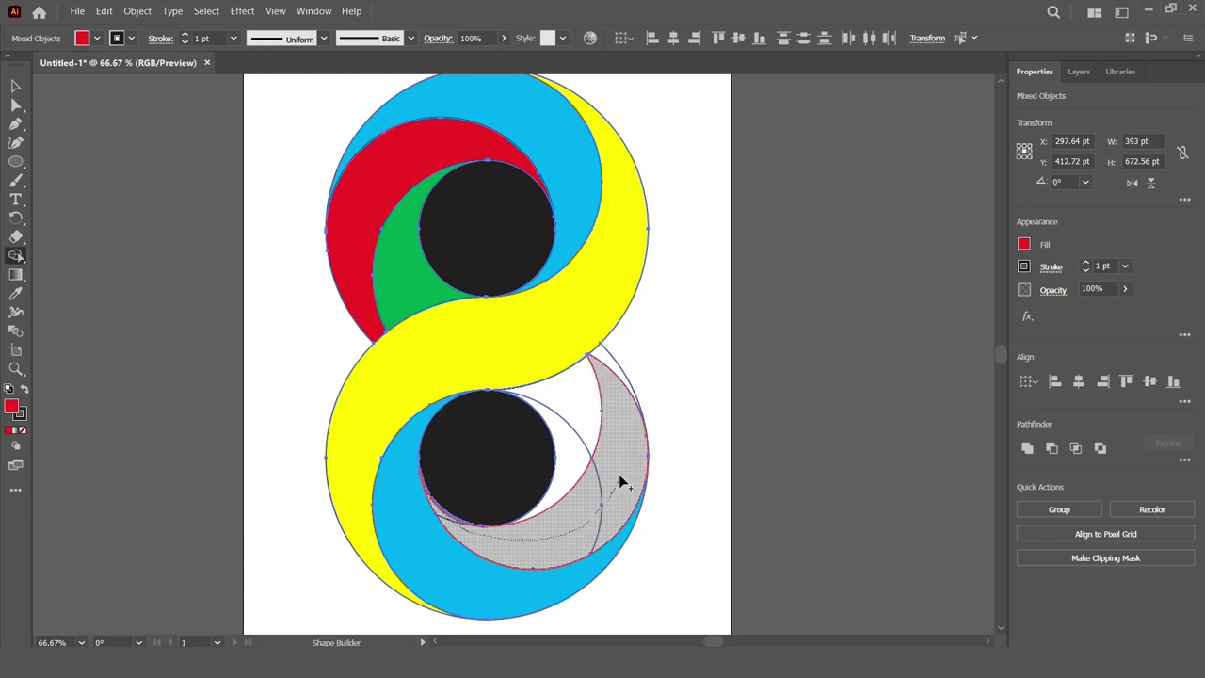
drag(619, 384, 613, 375)
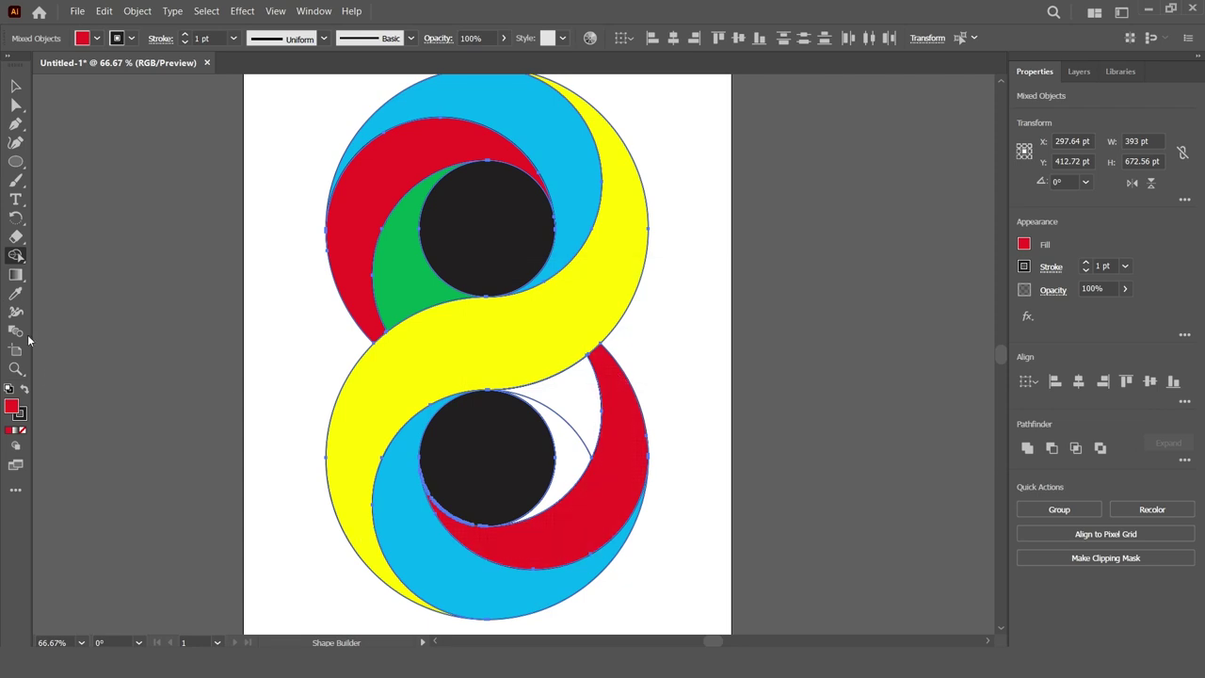
Reselect the whole artwork, fill the regions right of the lower inner circle green with the Shape Builder tool, and deselect everything
click(16, 86)
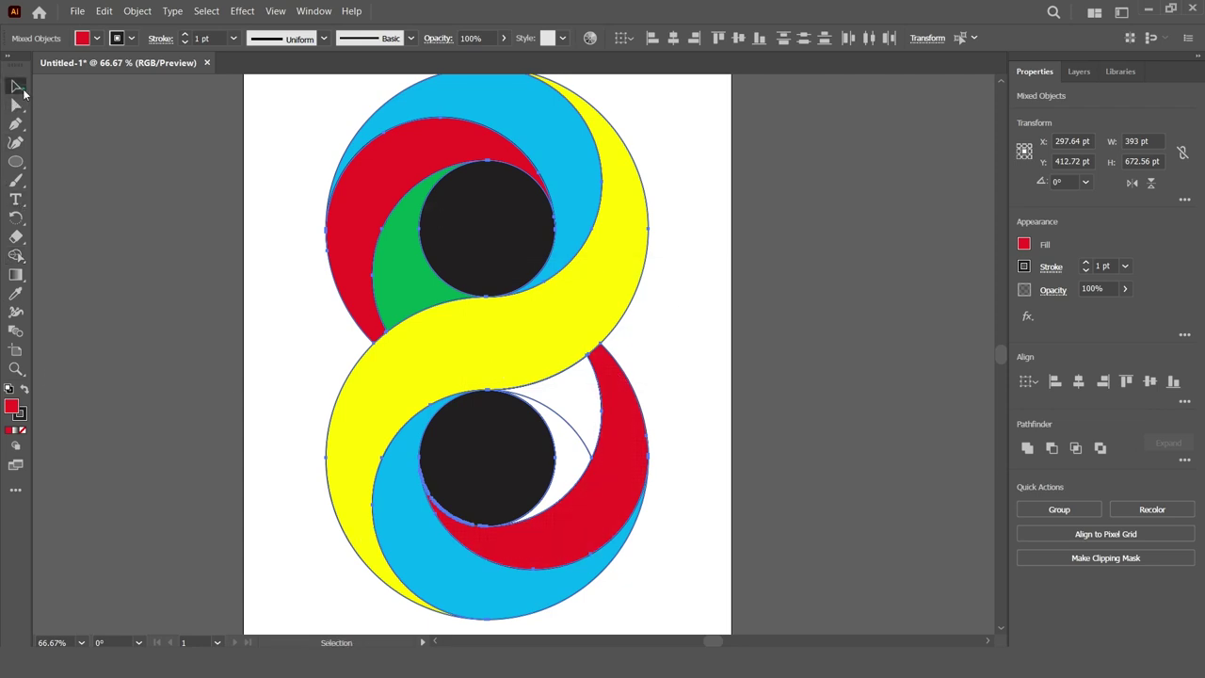
click(78, 213)
drag(728, 294, 311, 607)
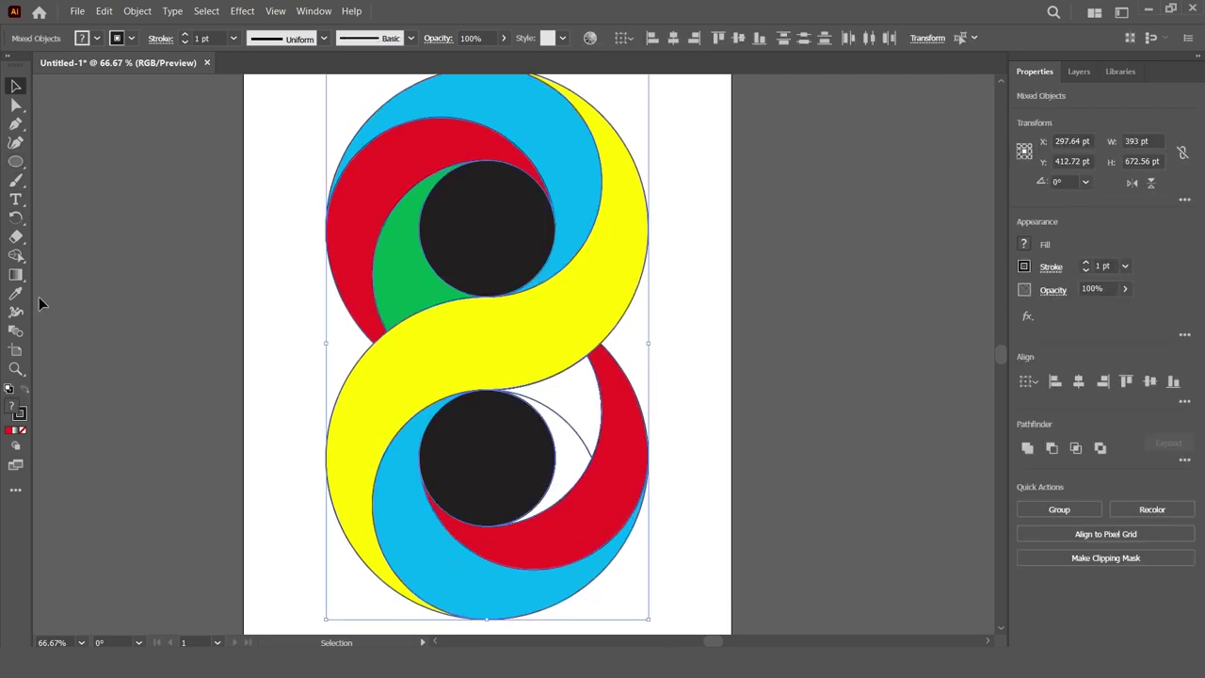
click(16, 255)
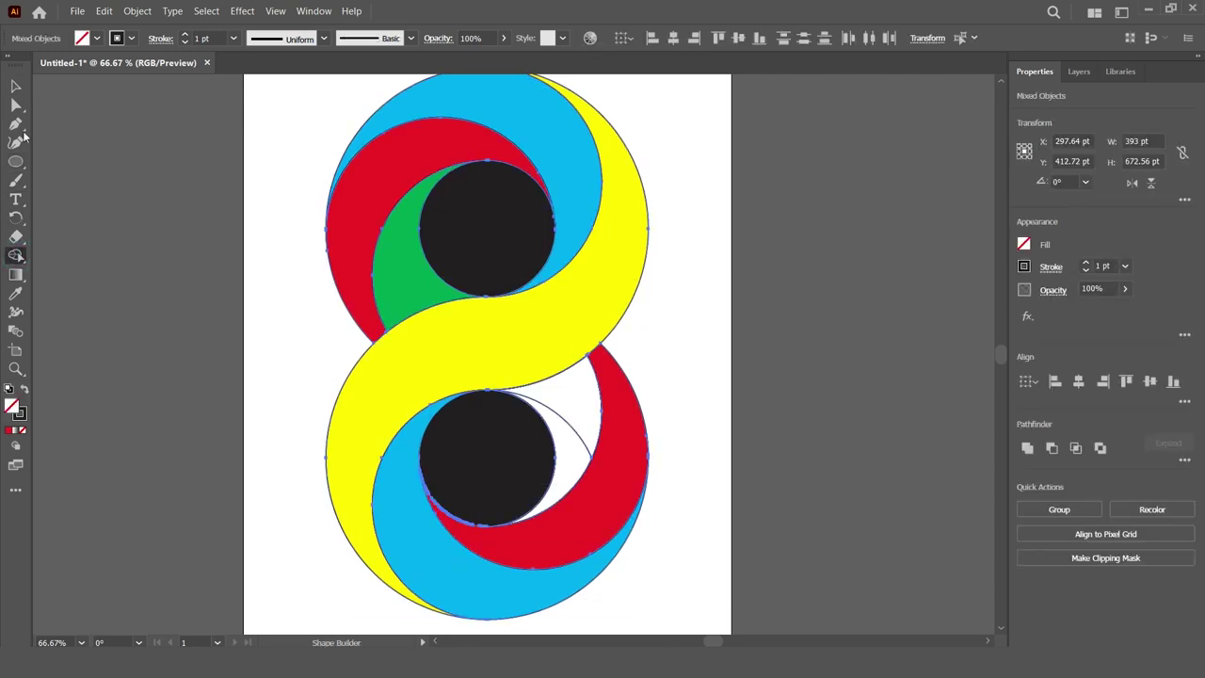
click(96, 37)
click(76, 65)
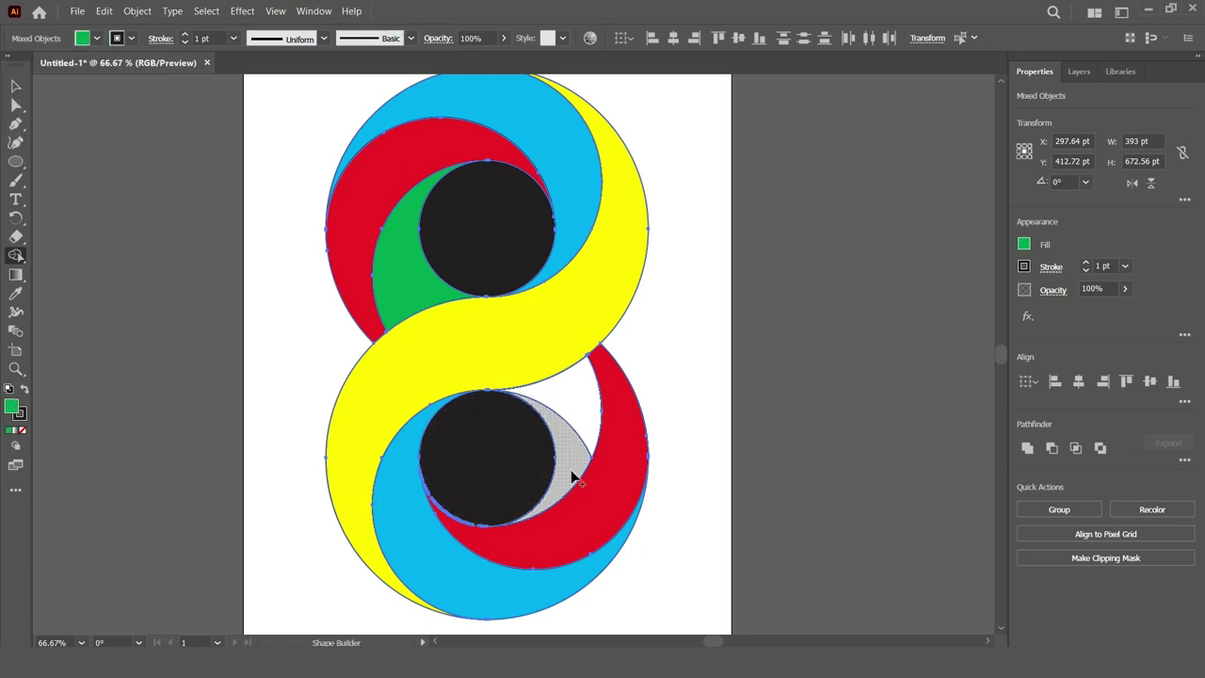
click(576, 404)
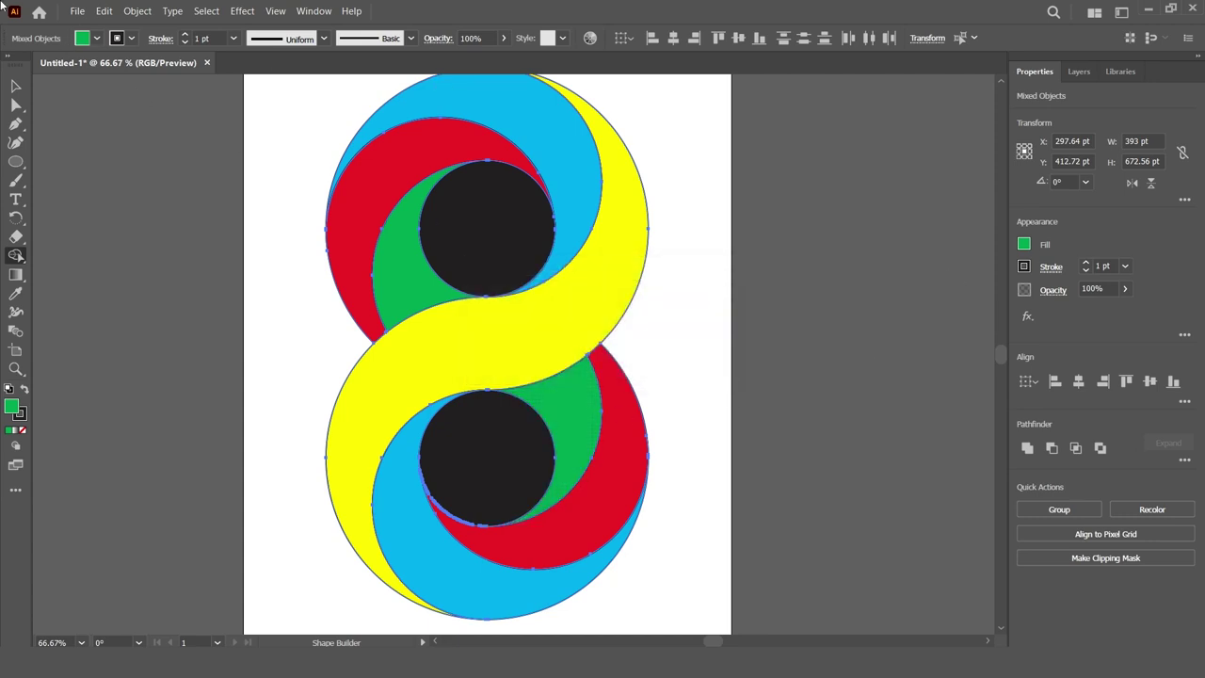
click(15, 86)
click(290, 256)
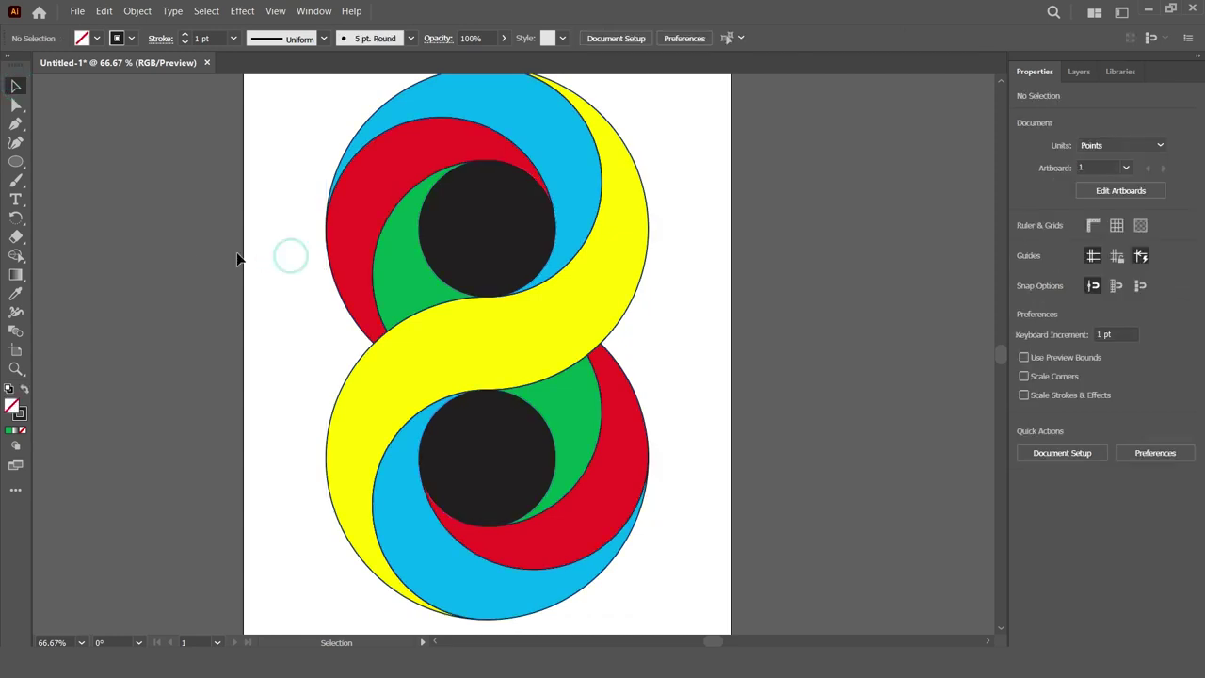
Select the whole figure-eight artwork, set its stroke to none, and deselect it
key(ctrl+minus)
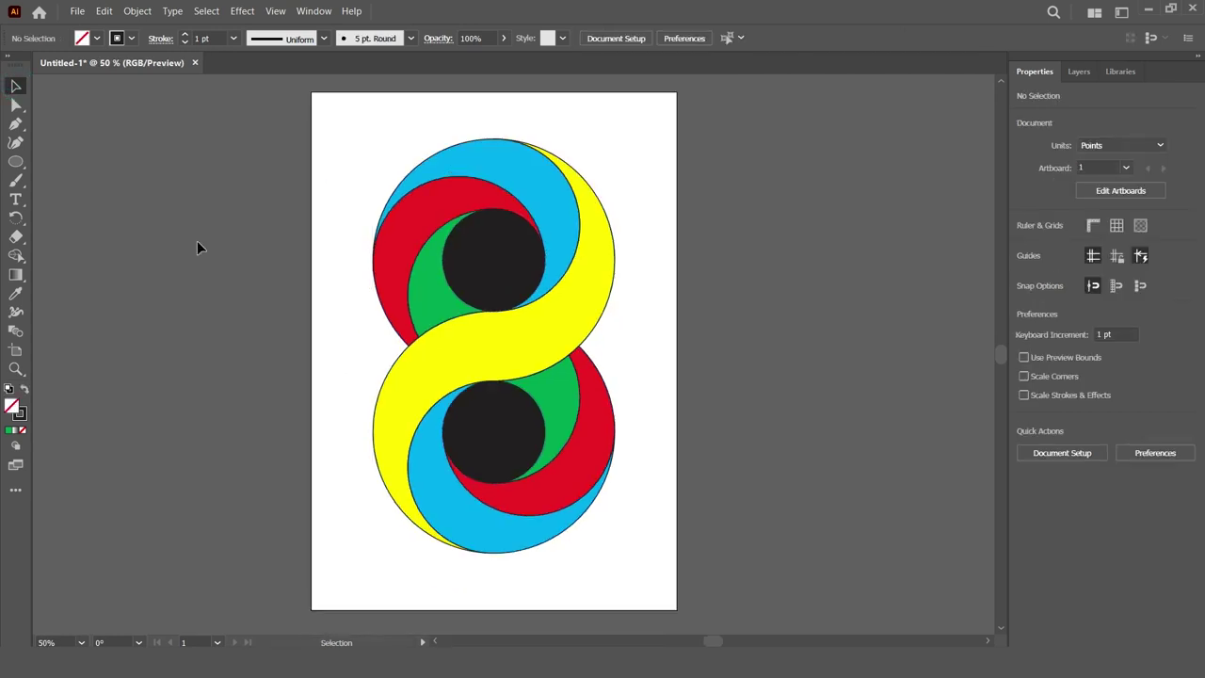
drag(322, 121, 663, 597)
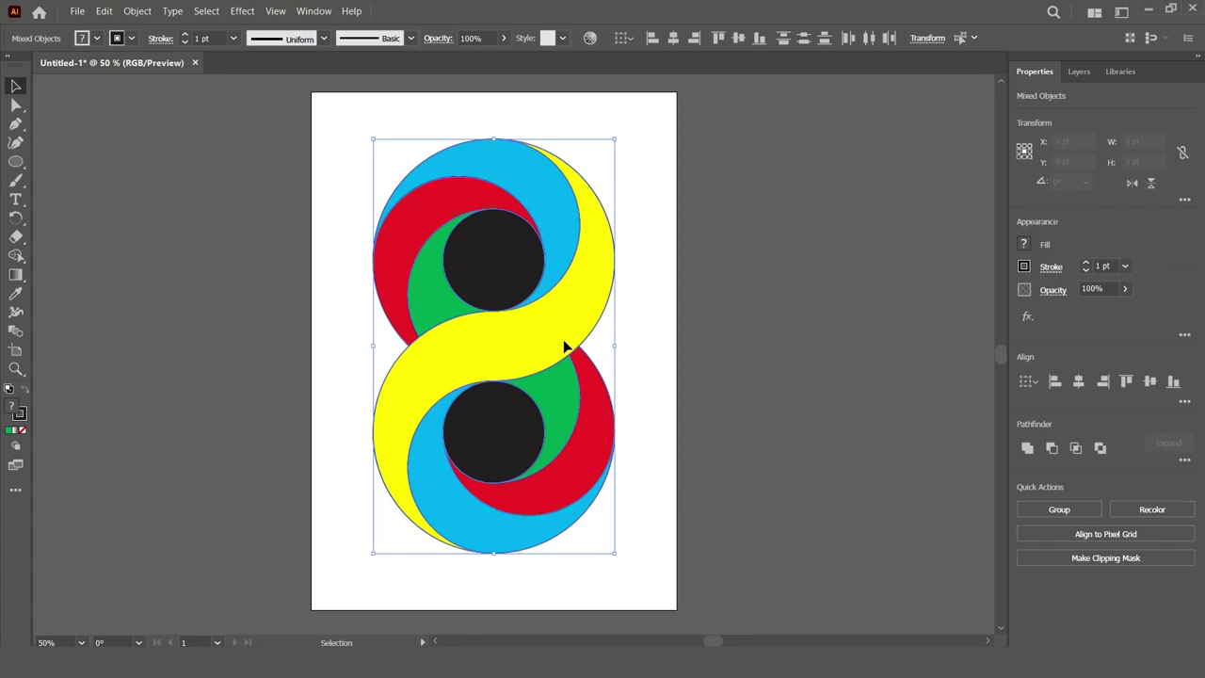
click(131, 38)
click(10, 66)
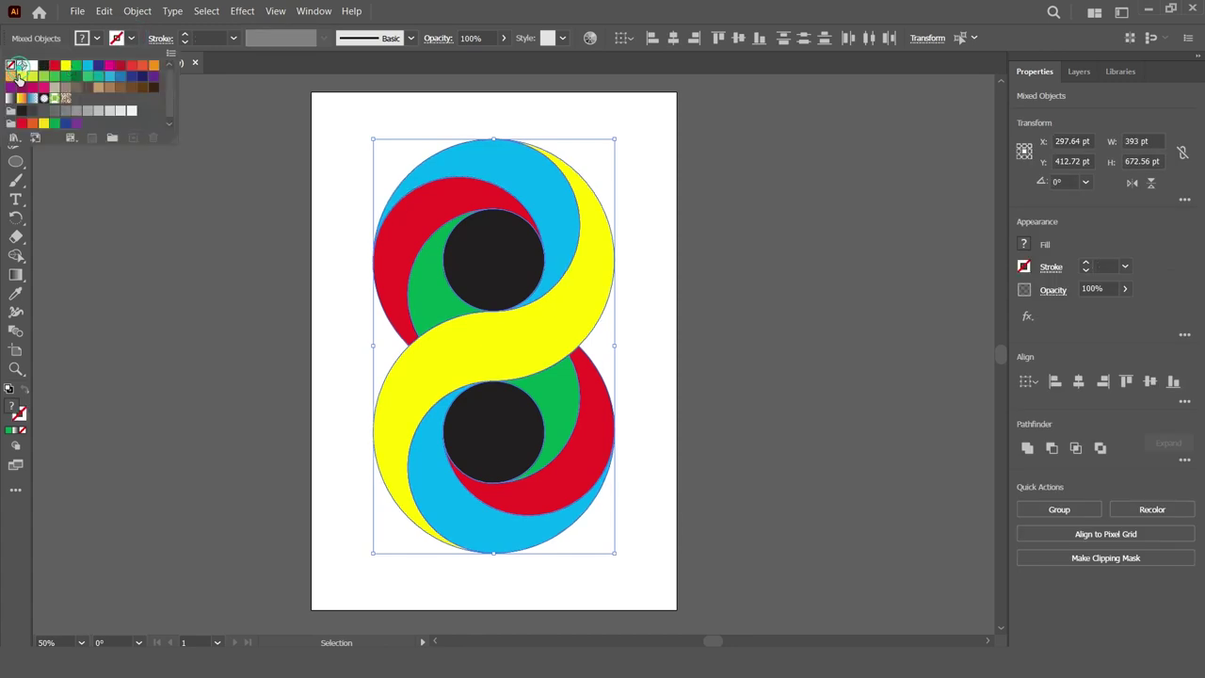
click(245, 267)
click(328, 381)
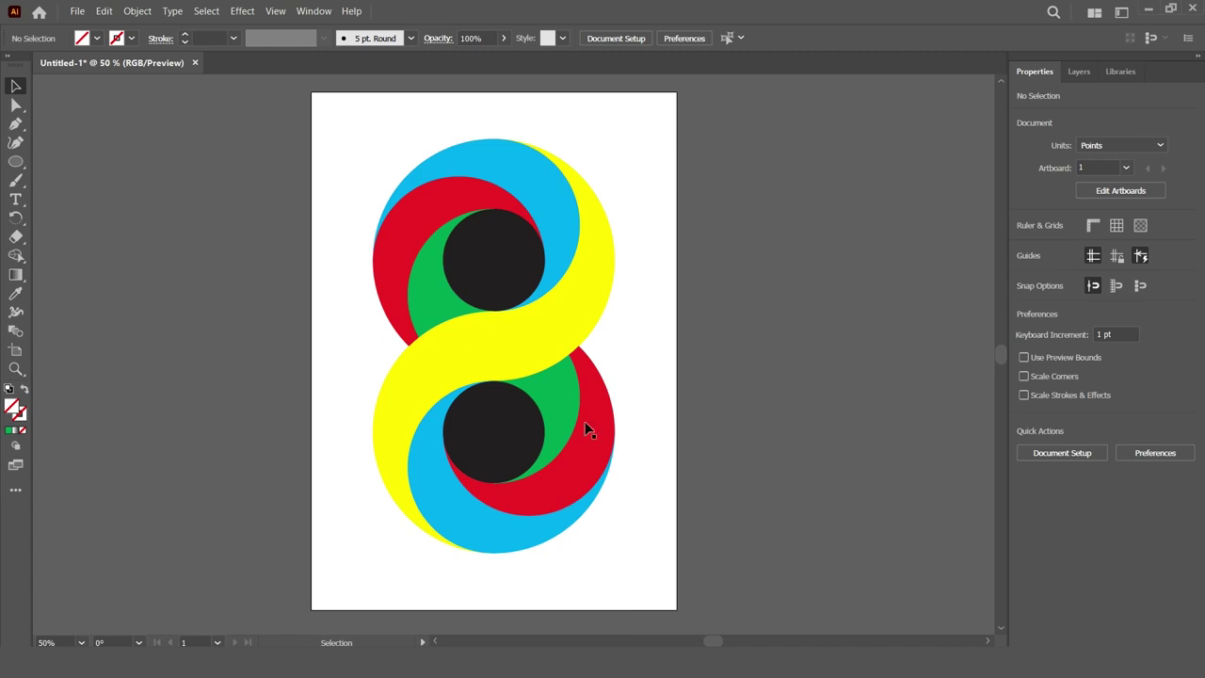
Select the yellow S-shaped band and apply a linear gradient fill to it with the Gradient tool
click(600, 296)
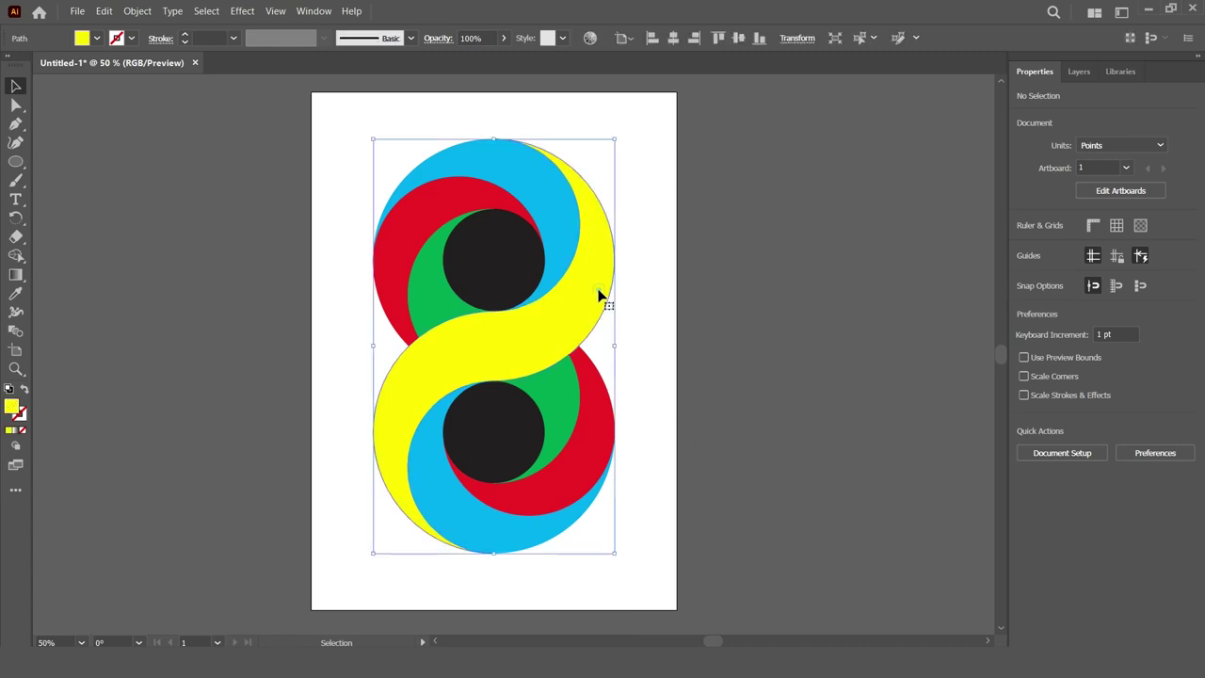
click(183, 154)
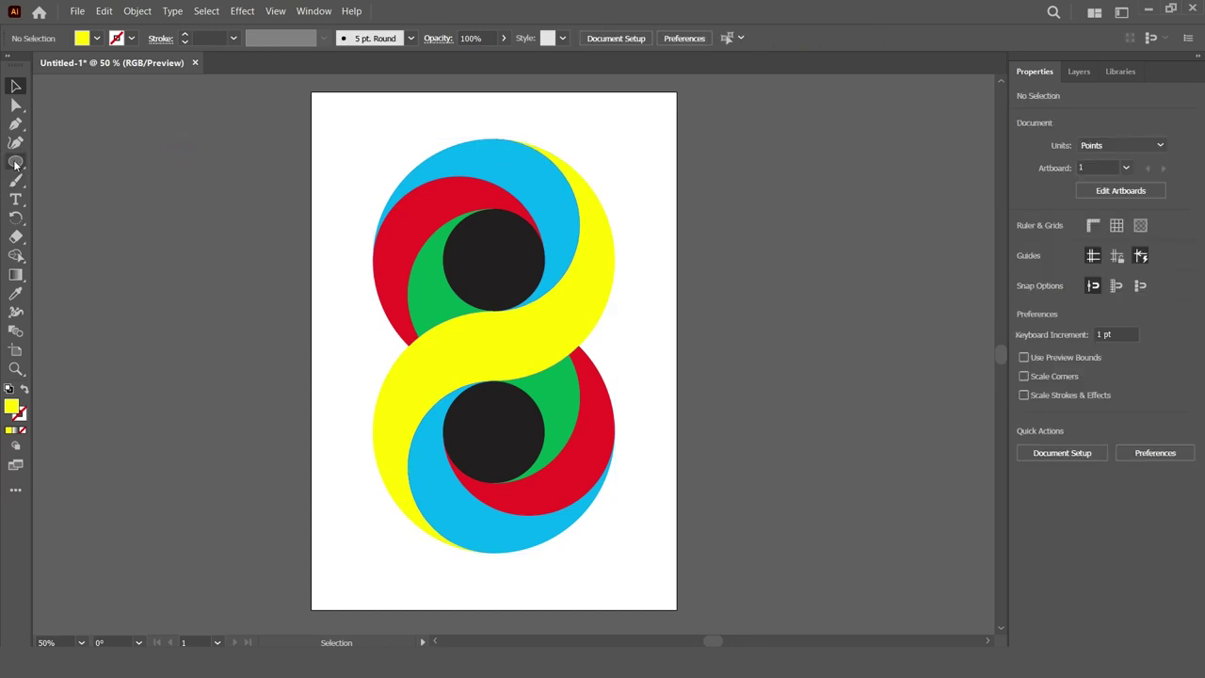
click(597, 261)
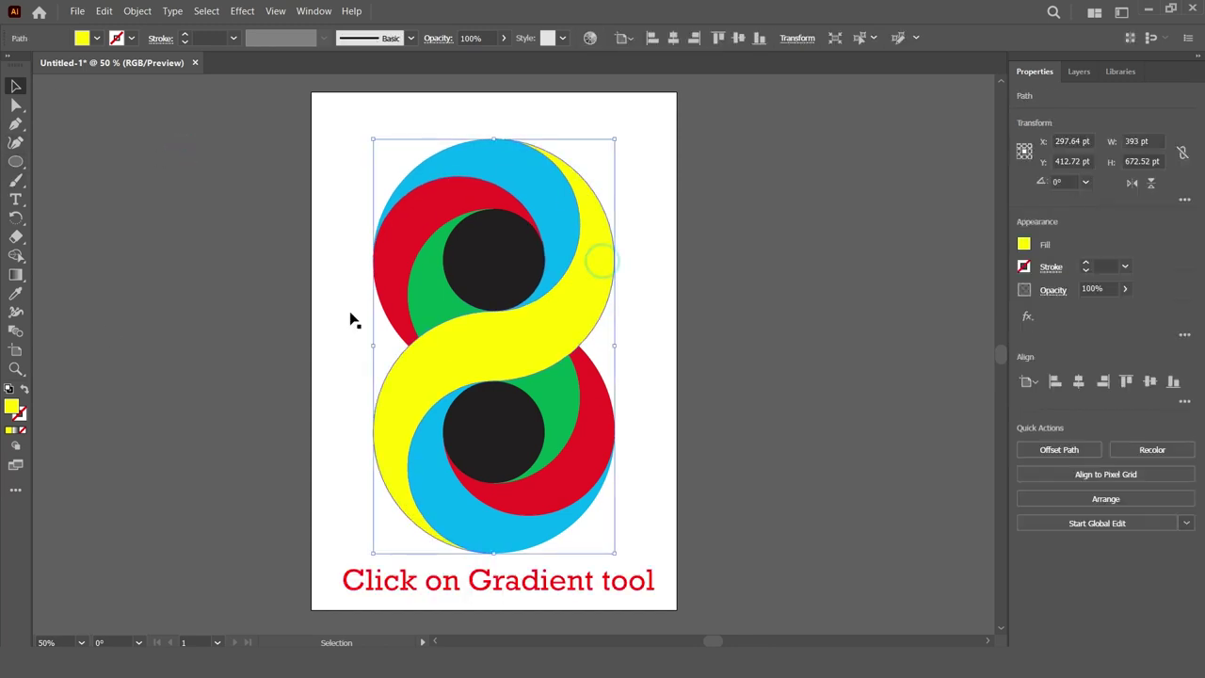
click(15, 274)
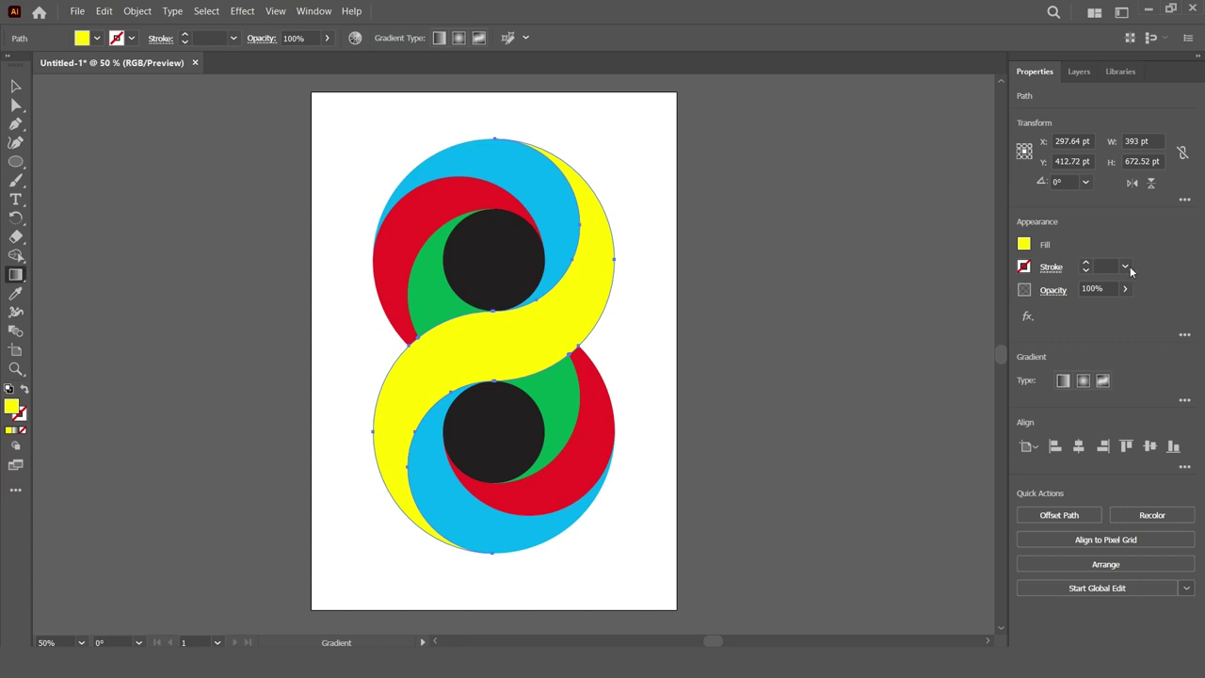
click(1064, 381)
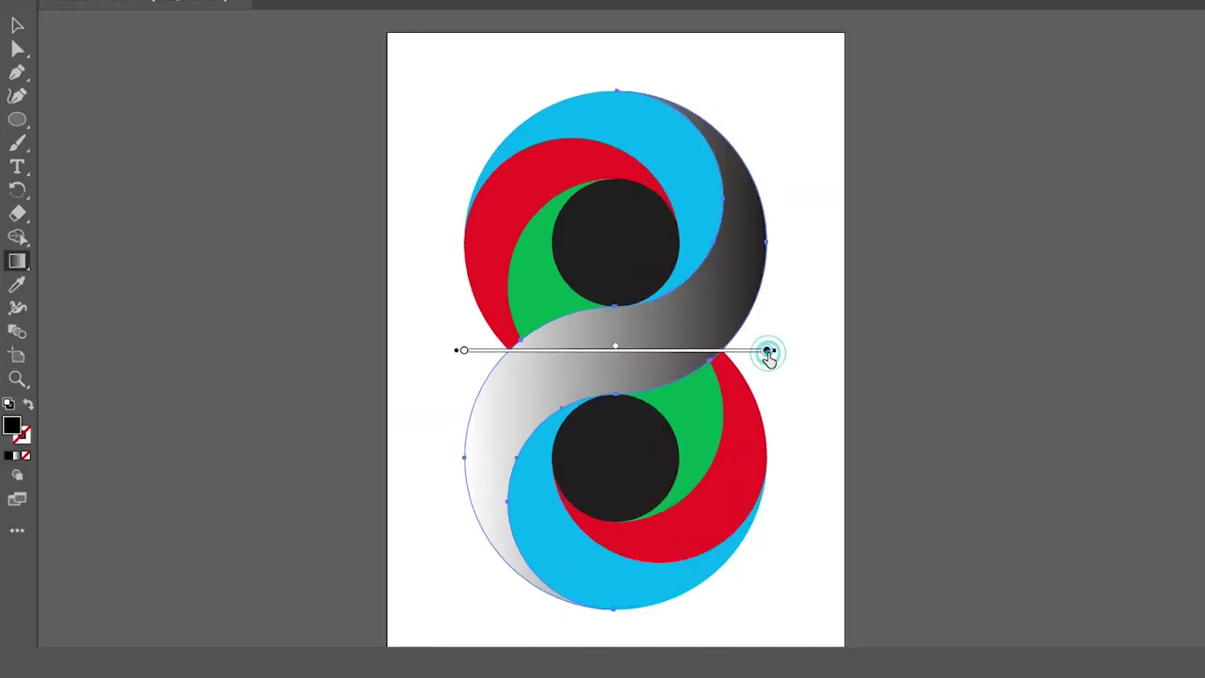
Set the black colour stop of the band's gradient to the blue swatch C=85 M=50 Y=0 K=0
double_click(615, 346)
click(411, 425)
click(609, 421)
click(622, 421)
click(637, 421)
click(622, 421)
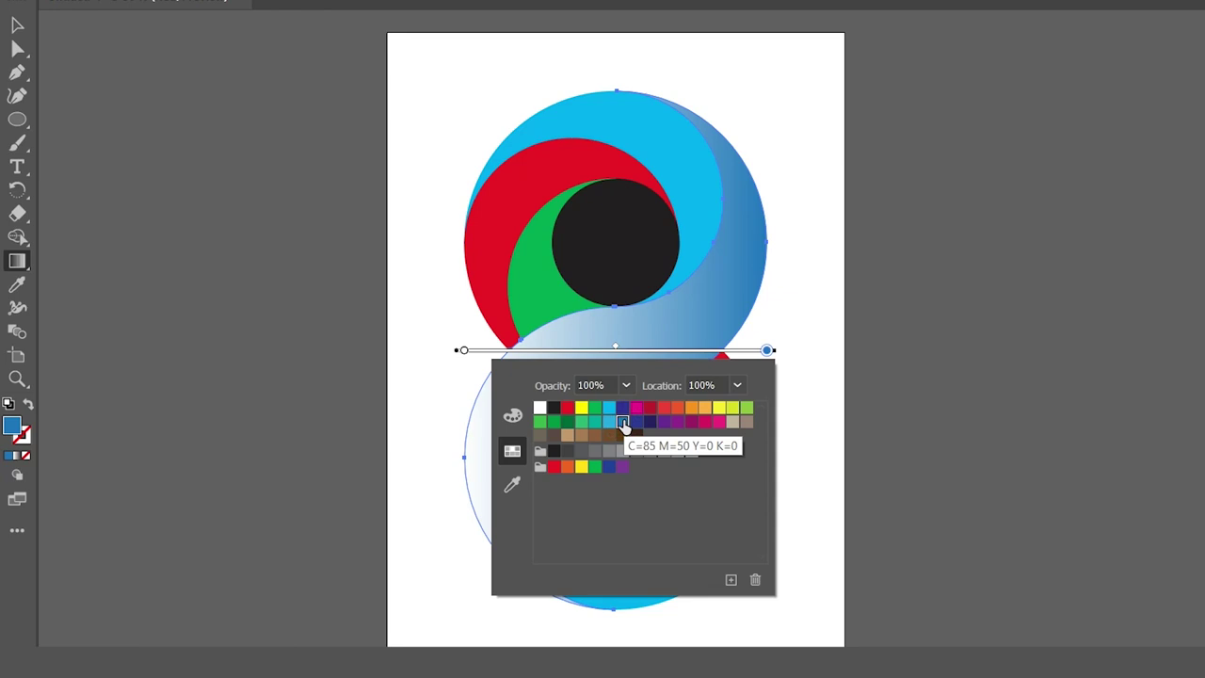
Set the white starting colour stop of the band's gradient to a purple swatch
double_click(463, 349)
click(430, 408)
click(445, 408)
click(402, 421)
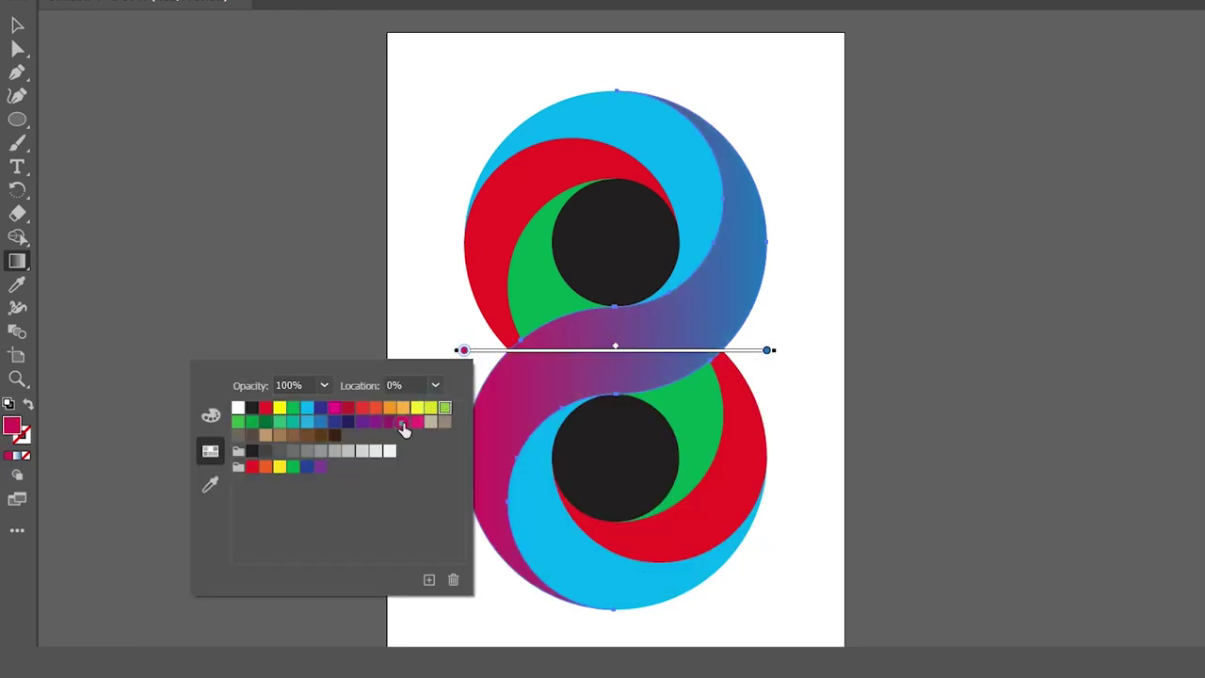
click(415, 422)
click(375, 421)
click(361, 421)
click(376, 422)
Move the purple stop toward the middle of the band and angle the gradient diagonally, purple at lower left to blue at upper right
drag(462, 350, 581, 351)
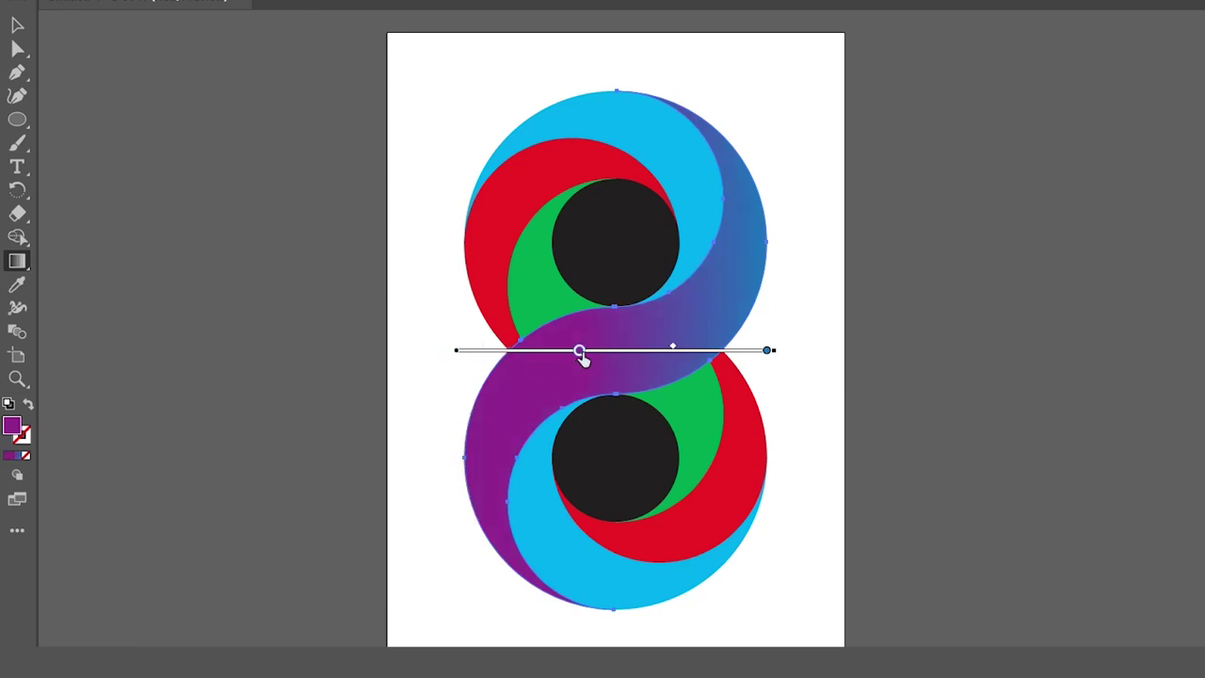
drag(766, 350, 722, 356)
mouse_move(753, 228)
mouse_down()
mouse_move(532, 409)
mouse_move(470, 492)
mouse_move(462, 487)
mouse_move(763, 233)
mouse_up()
click(17, 24)
Fill the upper cyan crescent with the purple-to-blue gradient and angle it diagonally down toward the band
click(633, 231)
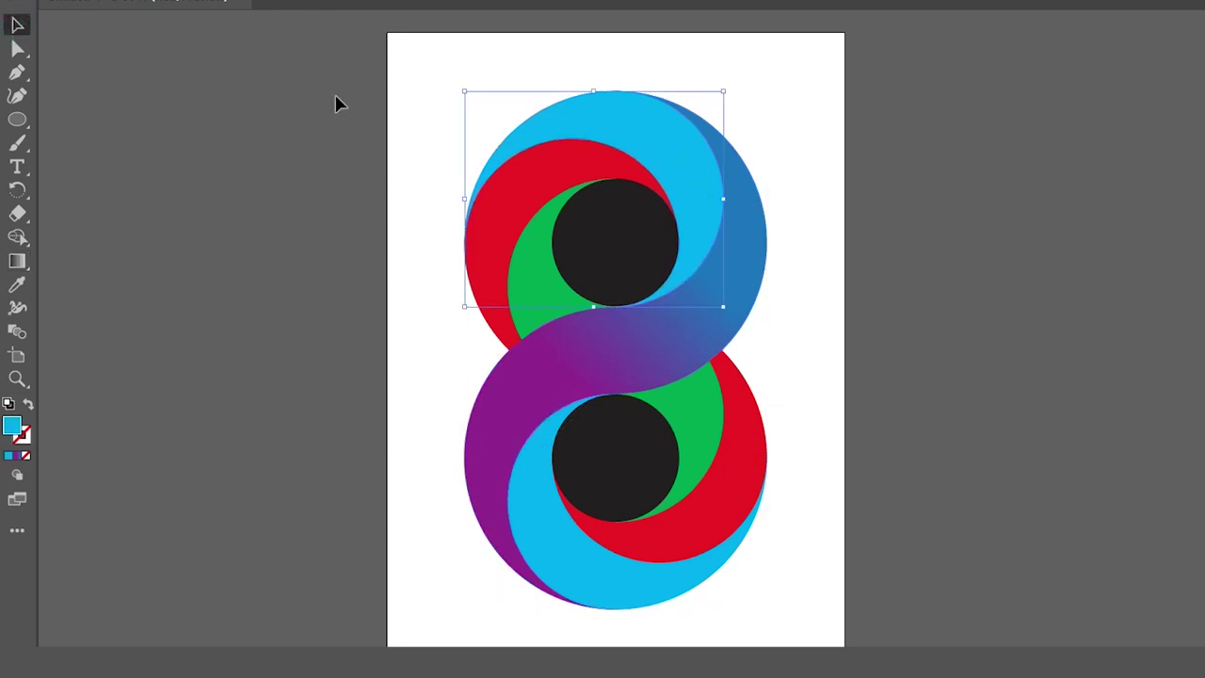
click(17, 260)
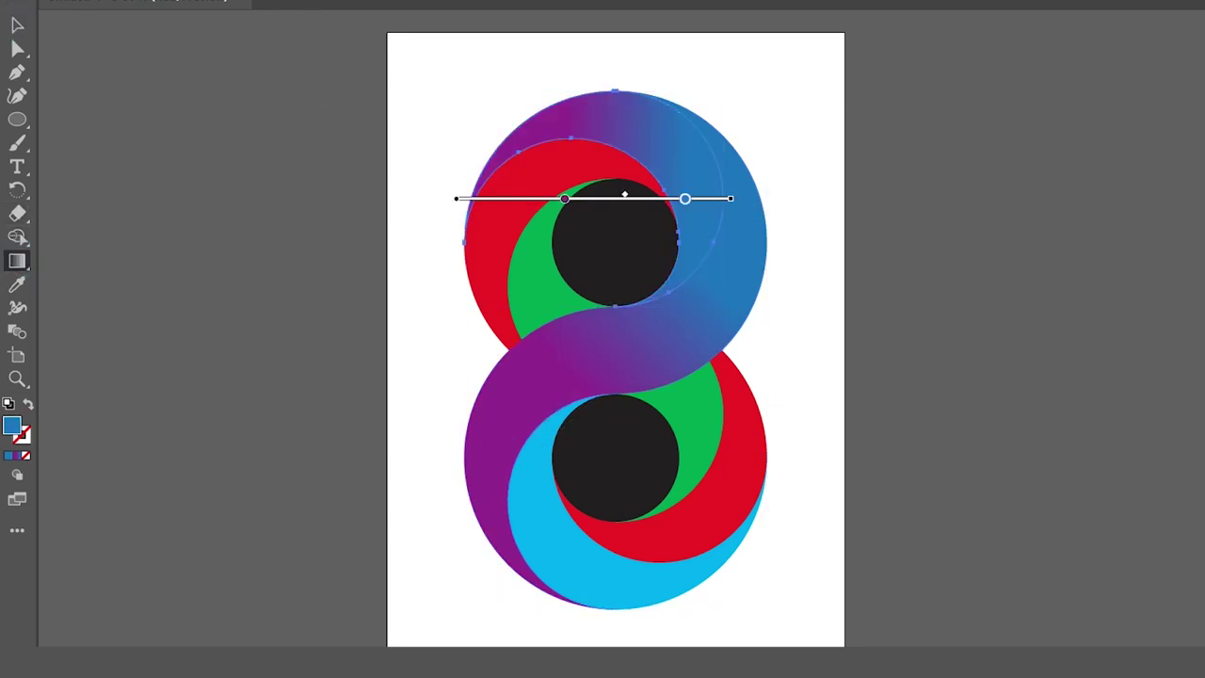
drag(706, 250, 622, 113)
mouse_move(663, 153)
mouse_down()
mouse_move(693, 204)
mouse_move(701, 268)
mouse_up()
Change the upper outer crescent's blue stop to dark indigo, shift its purple stop toward the outer edge, and deselect
click(574, 179)
click(666, 246)
double_click(666, 247)
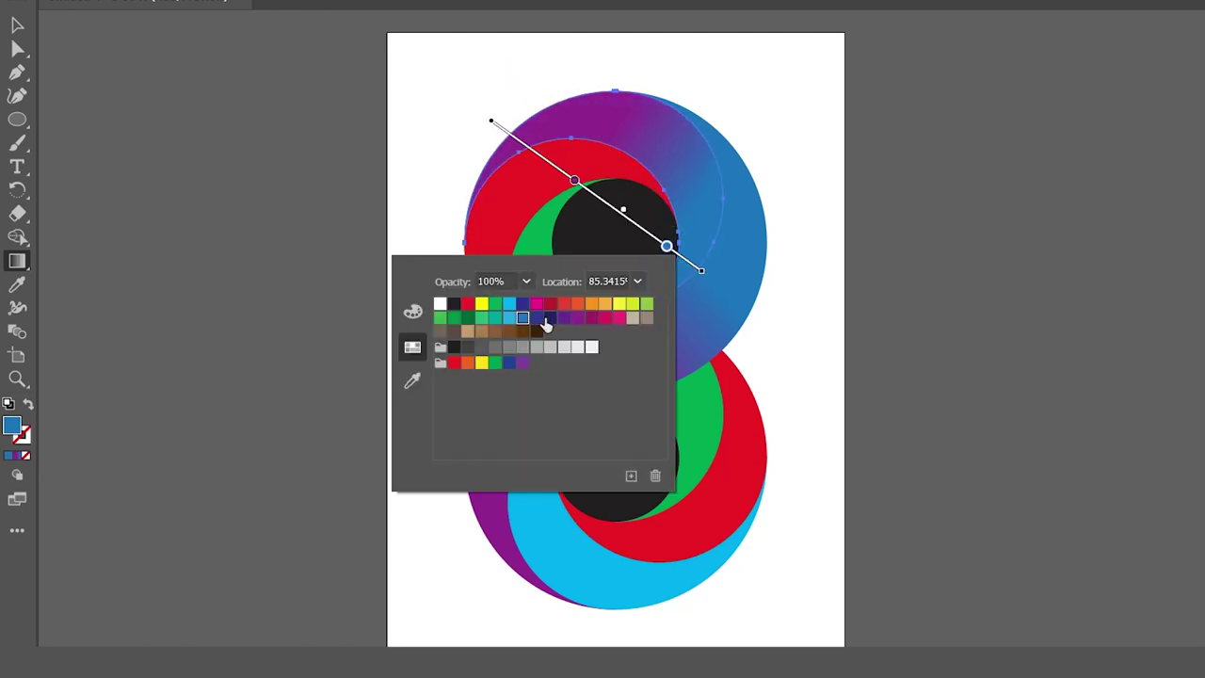
click(546, 325)
click(526, 3)
drag(575, 180, 549, 165)
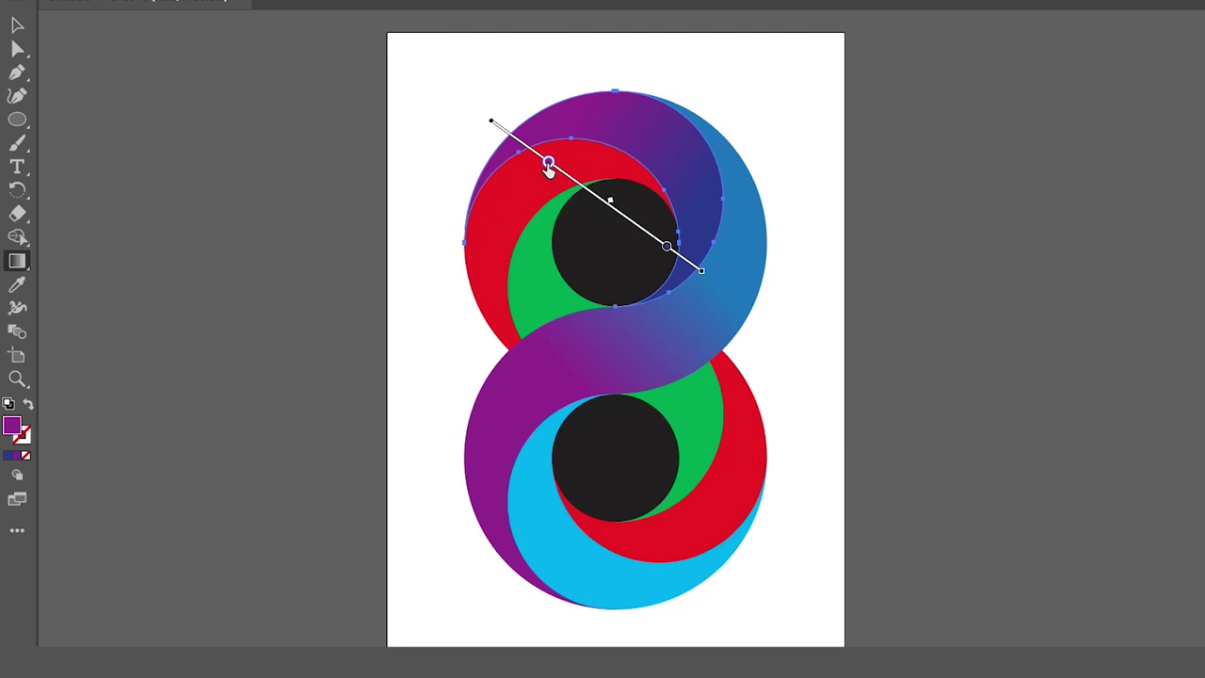
click(20, 22)
click(263, 191)
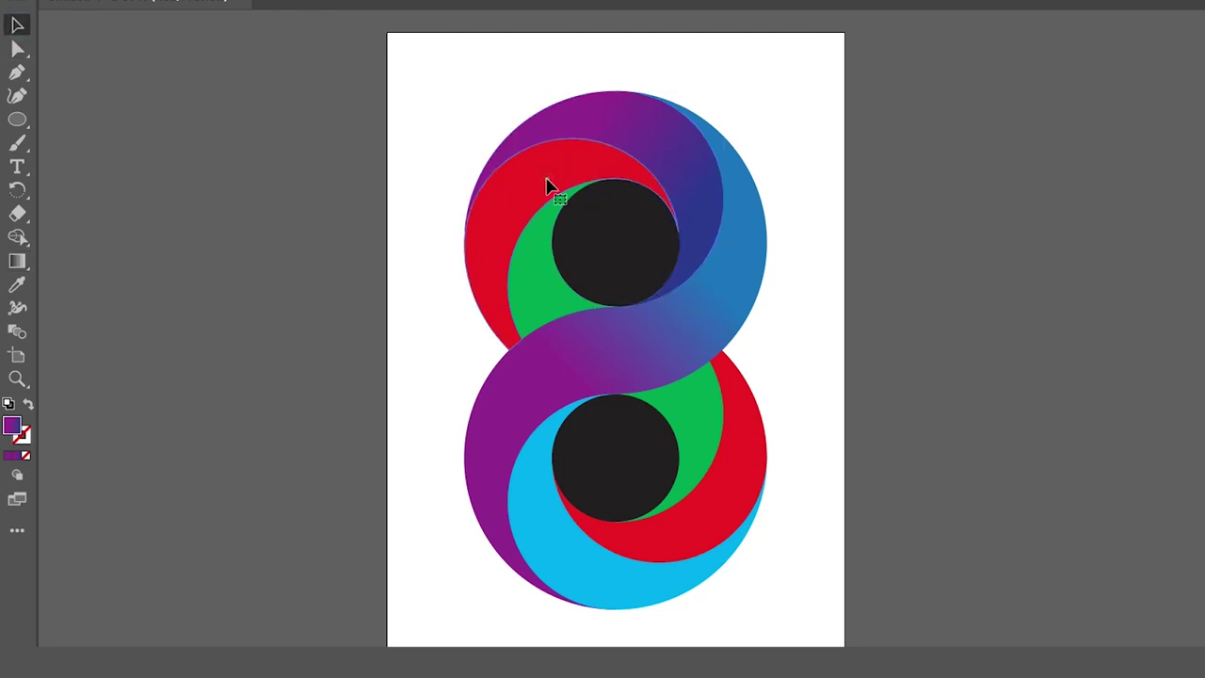
Copy the purple-blue gradient onto the upper red crescent with the Eyedropper and draw its direction from upper right to lower left
click(545, 179)
key(i)
click(656, 165)
click(17, 261)
drag(611, 142, 430, 358)
click(17, 24)
click(207, 255)
Redraw the gradient of the former red upper crescent so purple at lower left blends into blue at upper right
click(499, 224)
click(15, 263)
drag(465, 297, 653, 149)
click(13, 25)
click(234, 253)
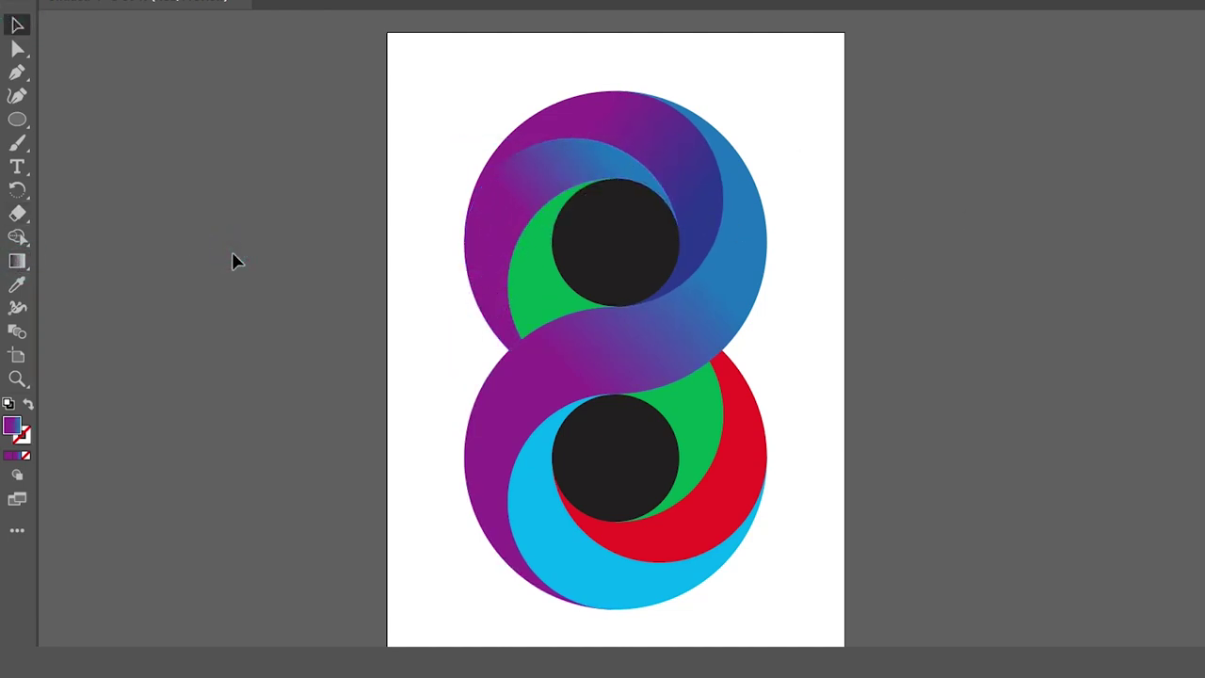
Copy the band's purple-blue gradient onto the upper green crescent and draw it downward toward the band
click(552, 299)
key(i)
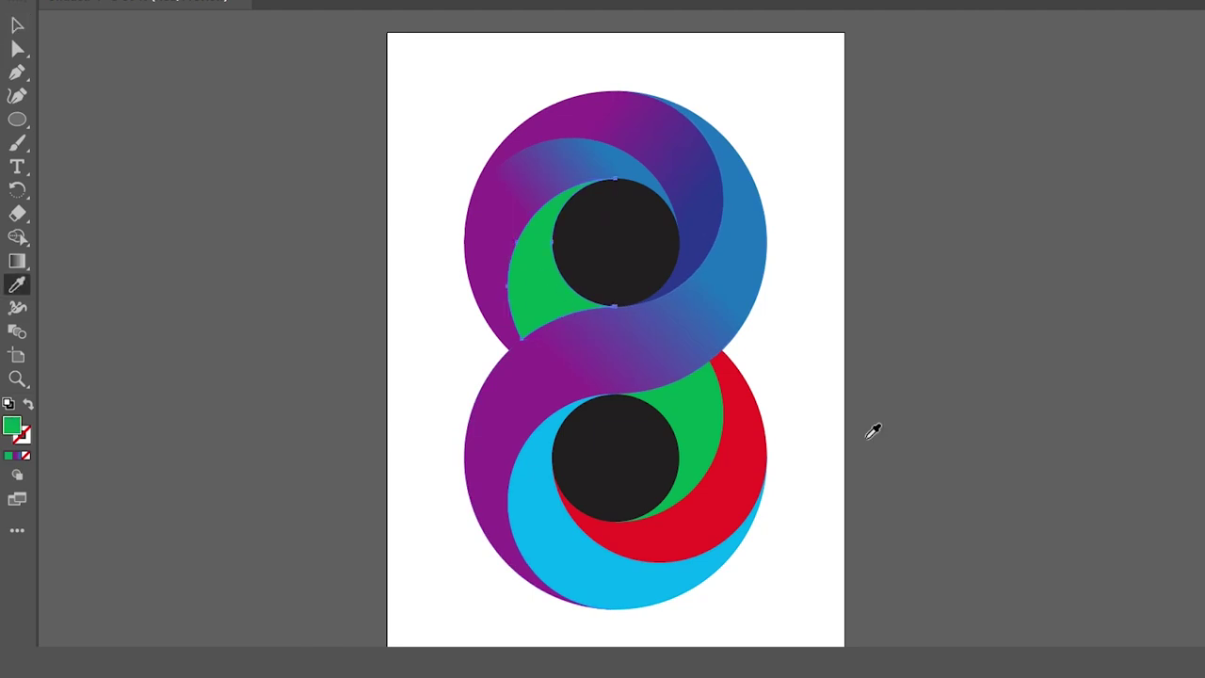
click(753, 328)
click(17, 261)
mouse_move(586, 218)
mouse_down()
mouse_move(496, 346)
mouse_move(537, 349)
mouse_move(572, 207)
mouse_move(542, 346)
mouse_up()
click(17, 25)
click(901, 618)
Shift the purple stop of the upper innermost crescent's gradient down toward the band and deselect
click(530, 283)
click(17, 261)
drag(578, 242, 565, 275)
key(v)
click(352, 172)
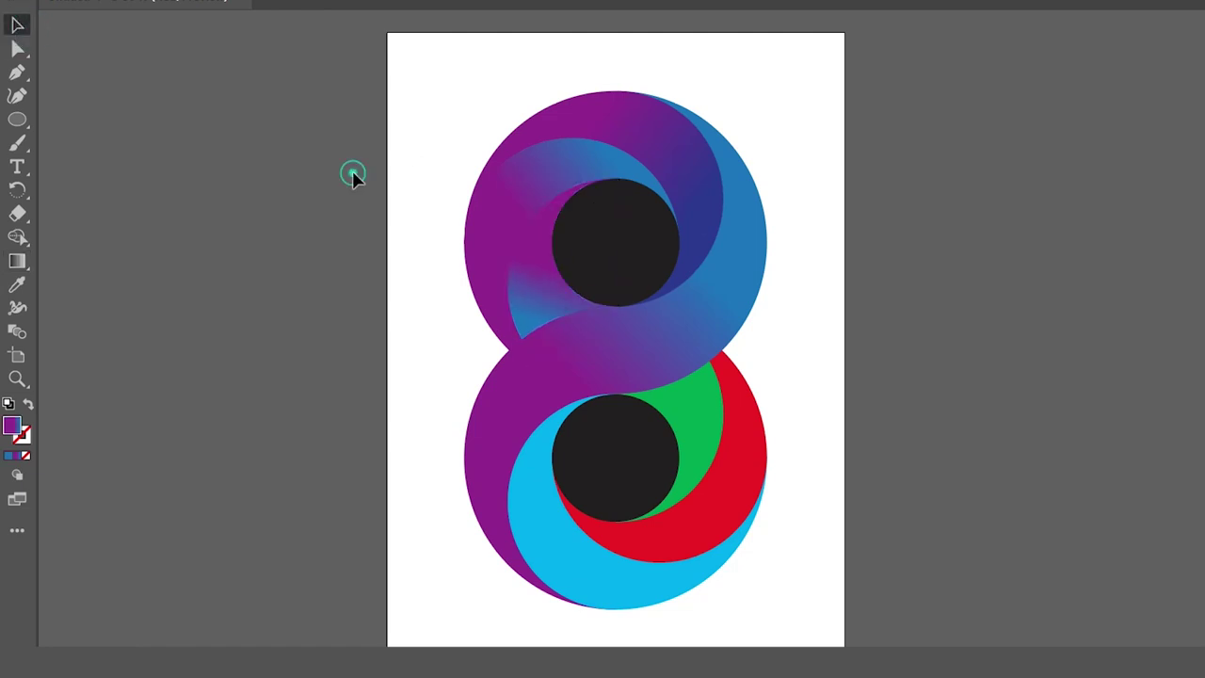
Sample the purple-indigo gradient of the upper outer crescent onto the upper innermost crescent
click(564, 289)
key(i)
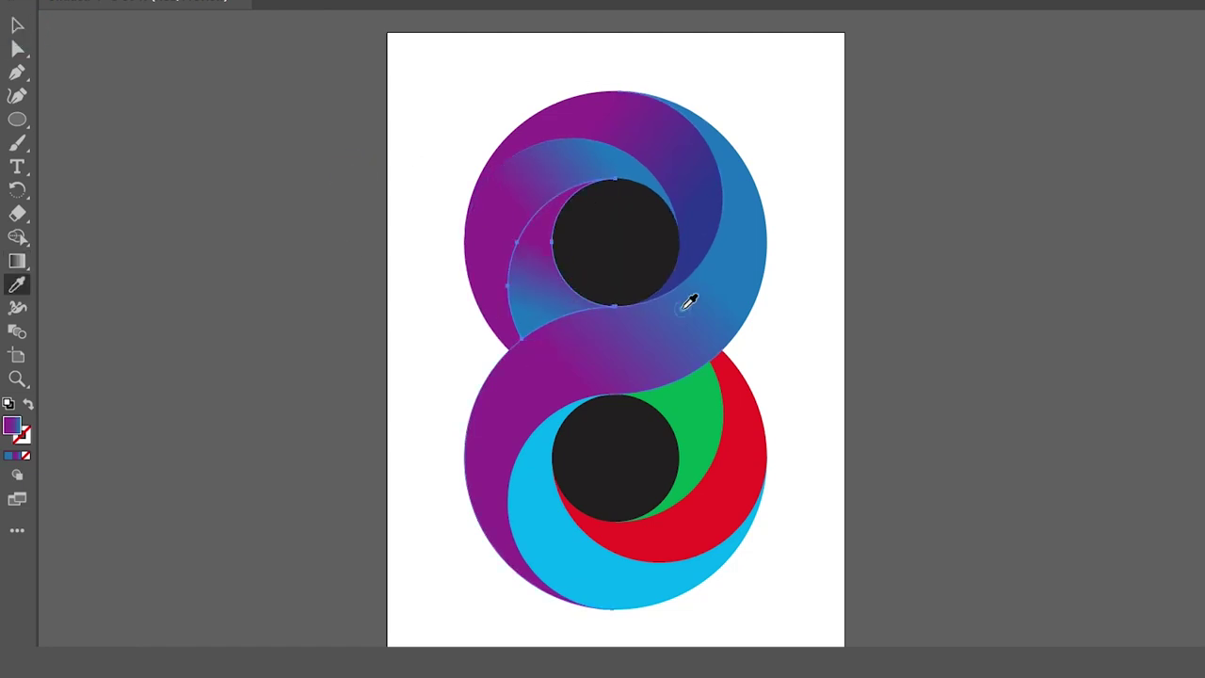
click(657, 126)
key(g)
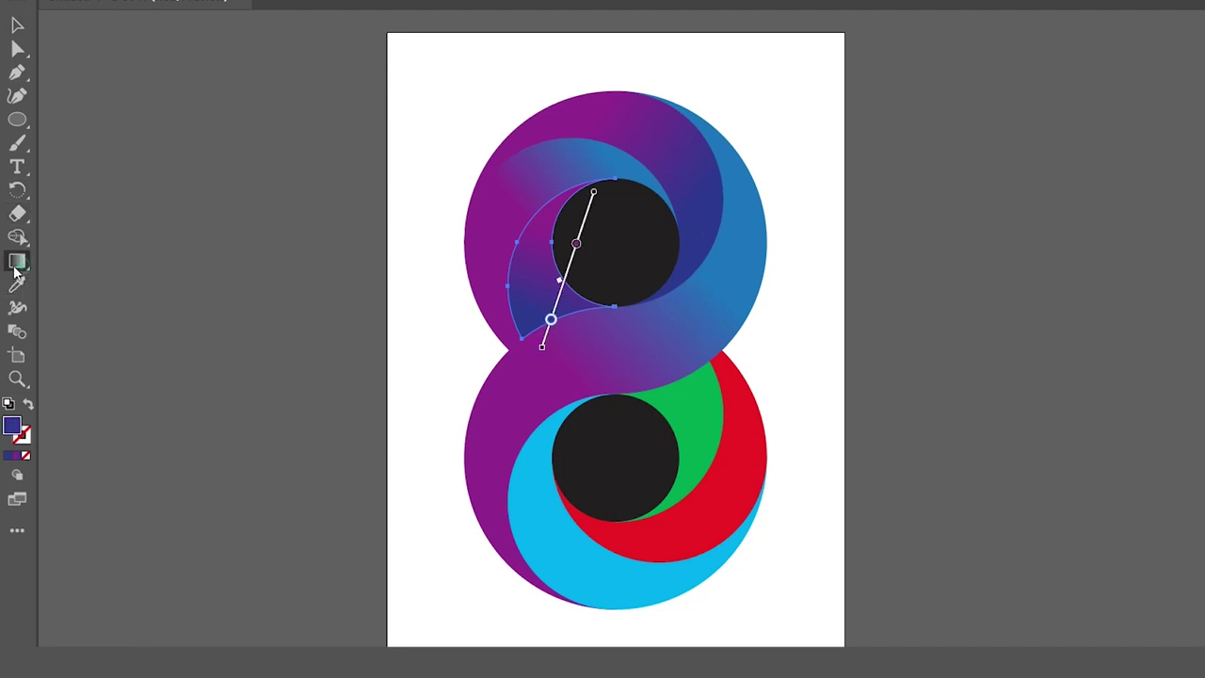
key(v)
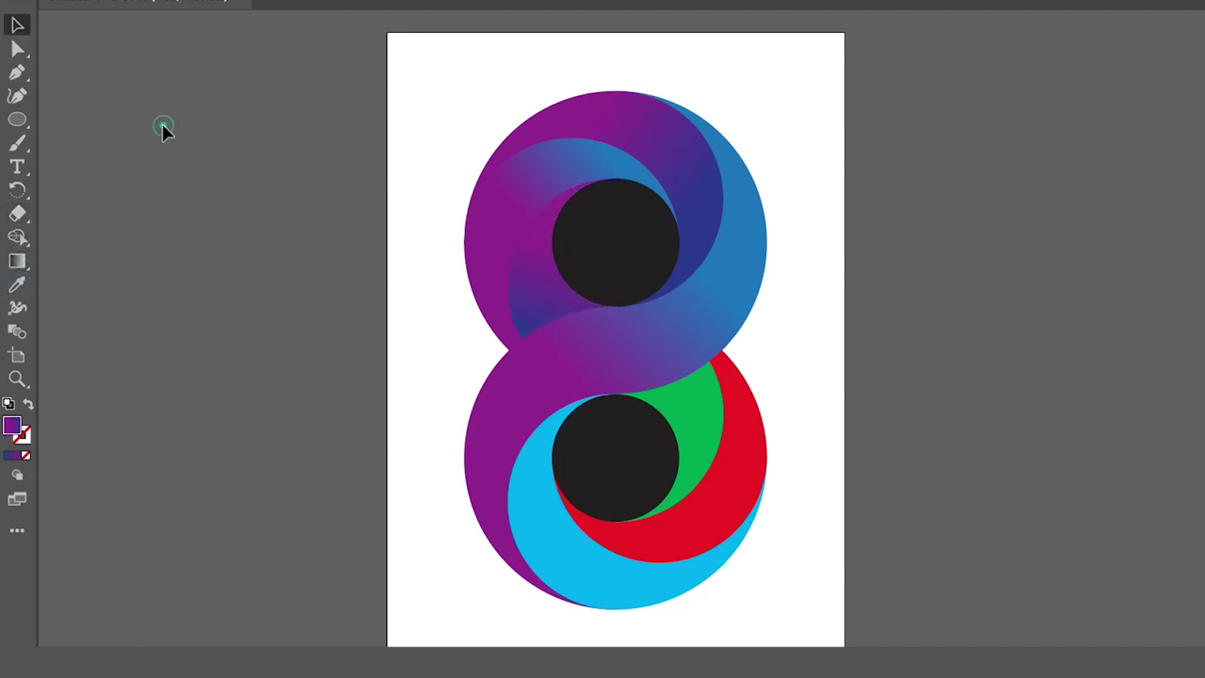
Change the purple stop of the upper innermost crescent's gradient to dark magenta
click(18, 261)
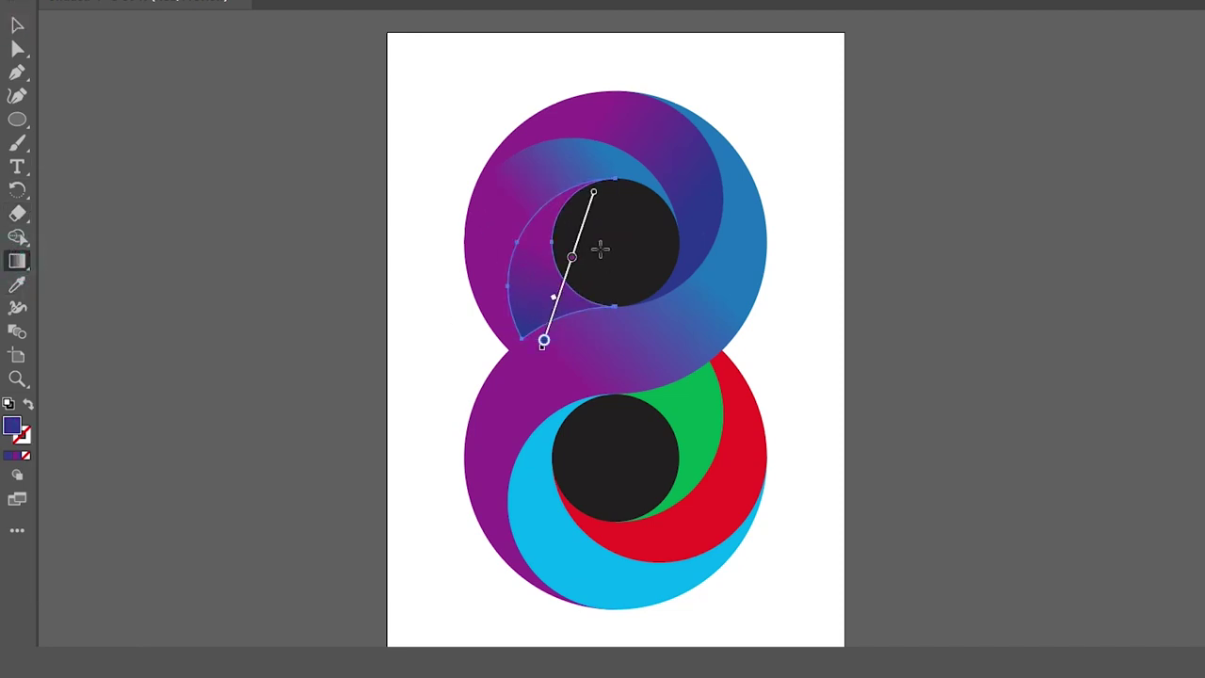
double_click(571, 255)
click(456, 316)
click(458, 317)
click(482, 329)
click(497, 329)
click(24, 29)
Redraw the innermost crescent's gradient from dark magenta beside the band up to indigo, adjust its stops, and deselect
drag(572, 257, 574, 252)
drag(514, 358, 577, 216)
drag(558, 312, 549, 324)
drag(593, 231, 596, 245)
click(25, 27)
click(223, 127)
Move both black inner circles off the artboard and delete them
drag(621, 485, 979, 456)
drag(625, 255, 1017, 220)
drag(1156, 117, 901, 501)
key(Delete)
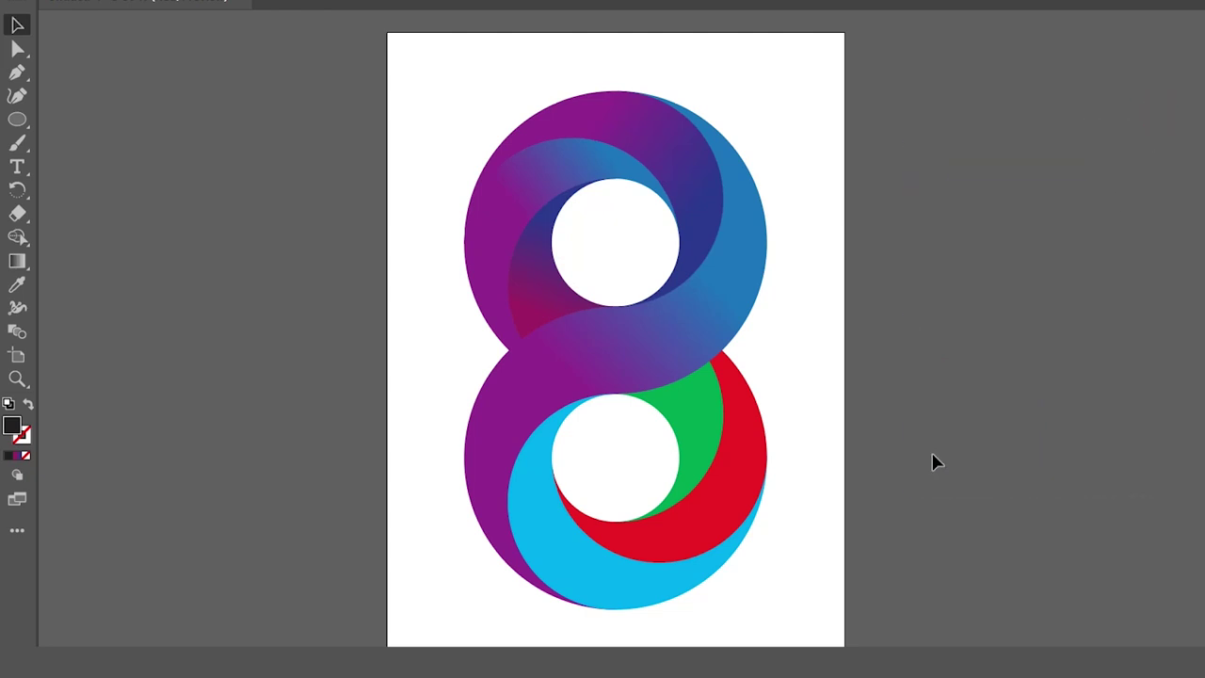
Copy the magenta-indigo gradient of the upper innermost crescent onto the lower green crescent with the Eyedropper
click(697, 421)
key(i)
click(552, 271)
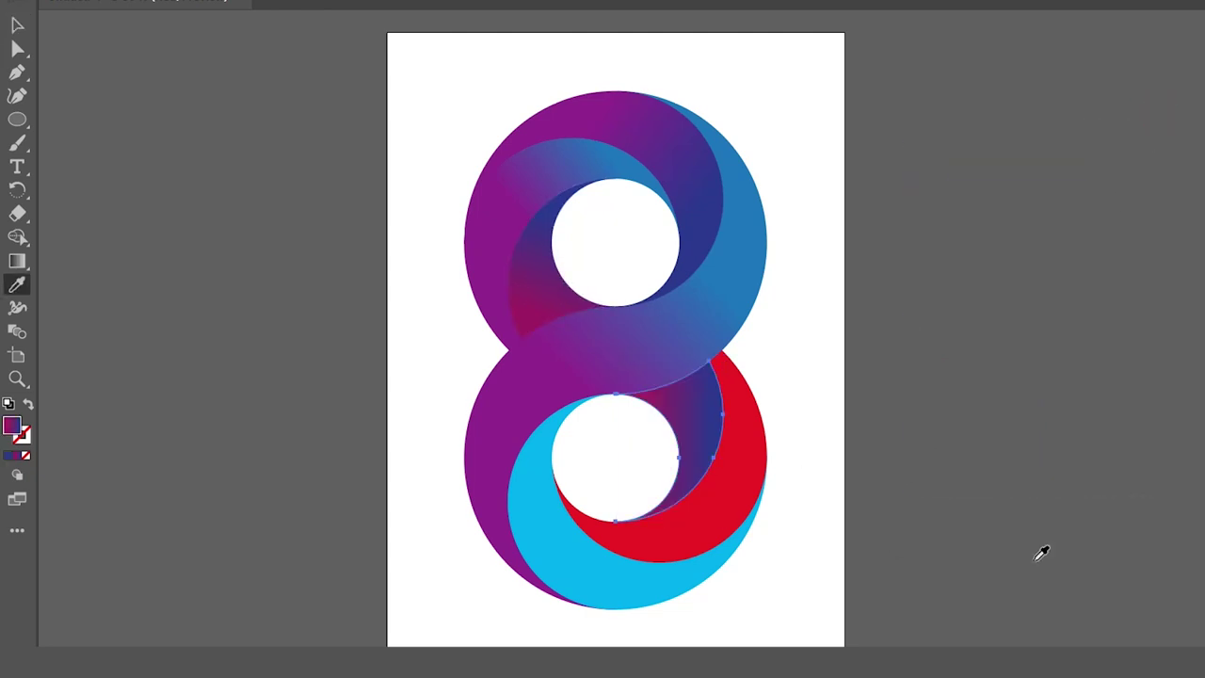
key(v)
Copy the purple-to-blue gradient of the upper middle crescent onto the lower red crescent with the Eyedropper
click(753, 480)
key(i)
click(540, 158)
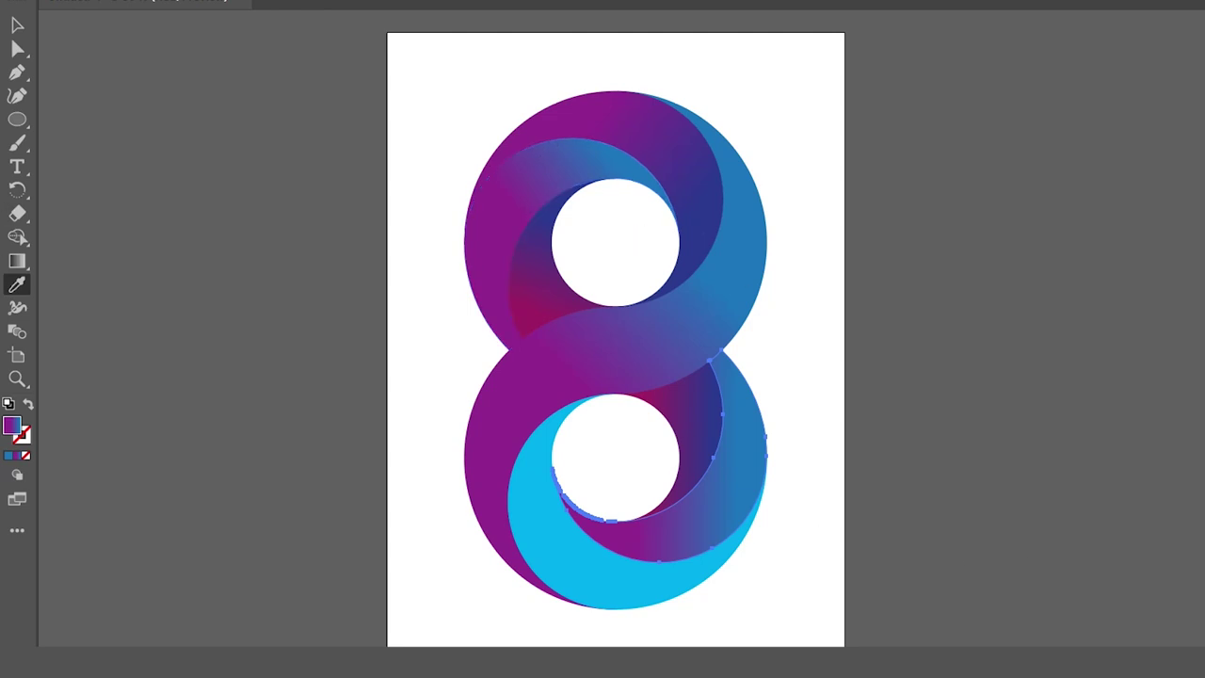
Copy the upper outer crescent's purple-indigo gradient onto the lower cyan crescent, with indigo on its left side, and deselect
ctrl+click(594, 588)
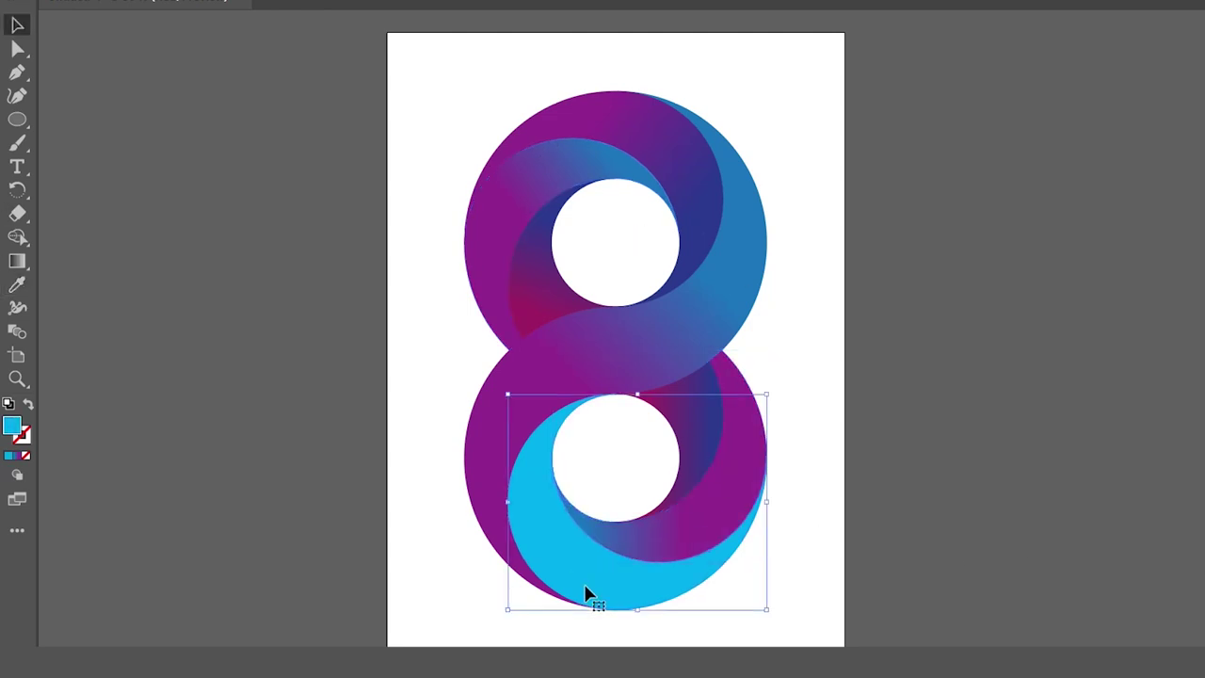
click(610, 117)
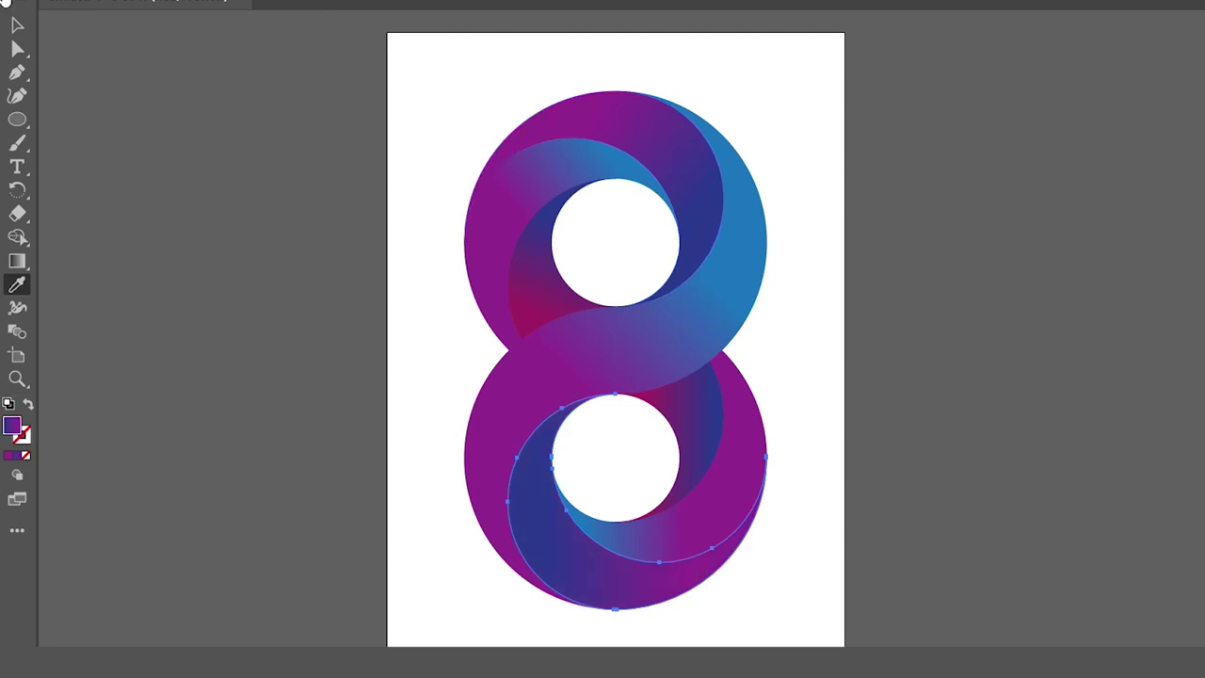
key(v)
click(713, 631)
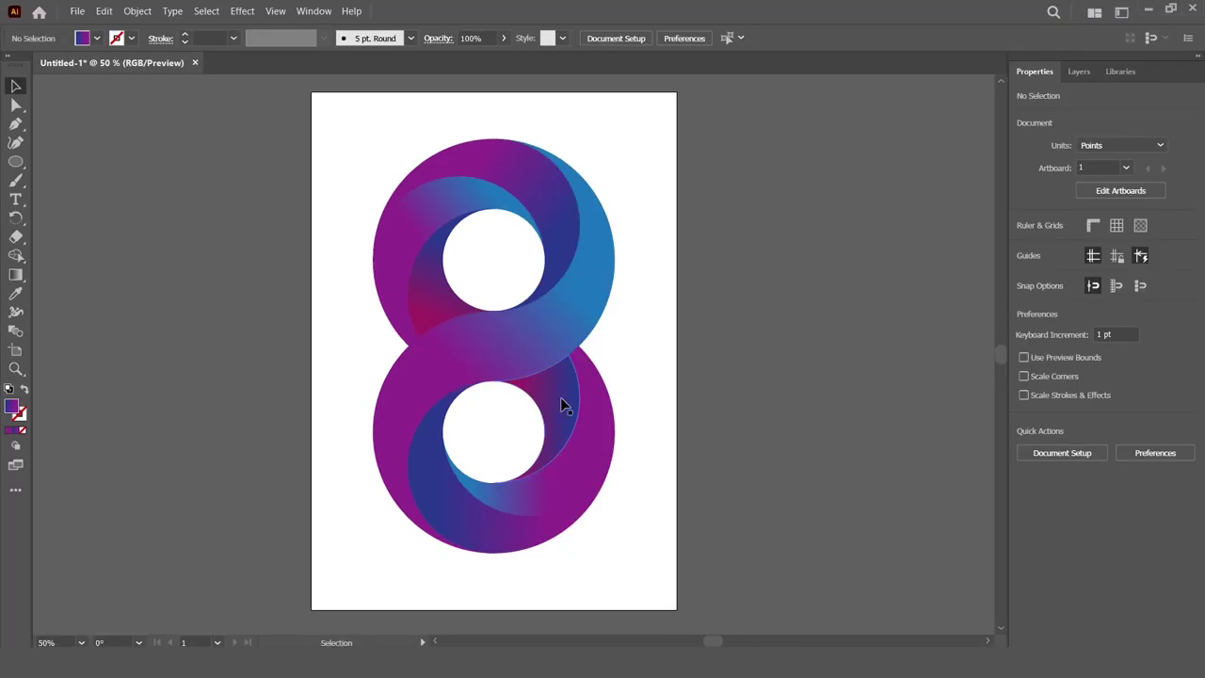
Redraw the lower innermost crescent's gradient diagonally from dark magenta under the band to indigo, adjust its stops, and deselect
click(555, 385)
key(shift+m)
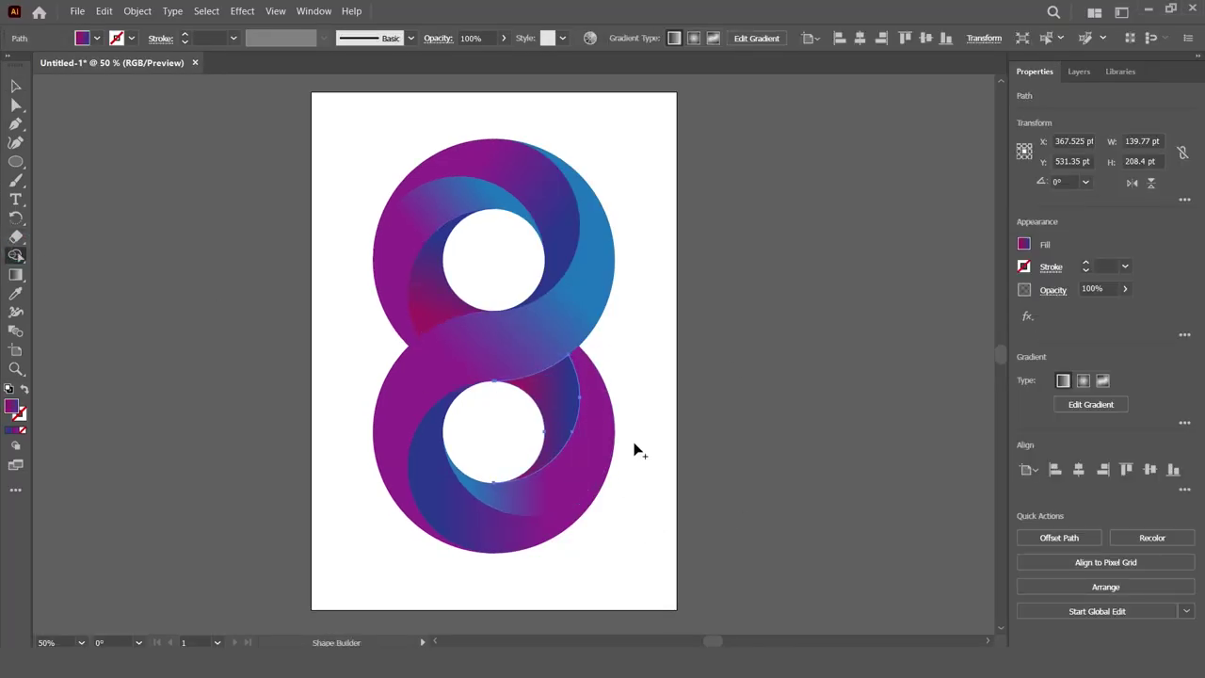
click(15, 277)
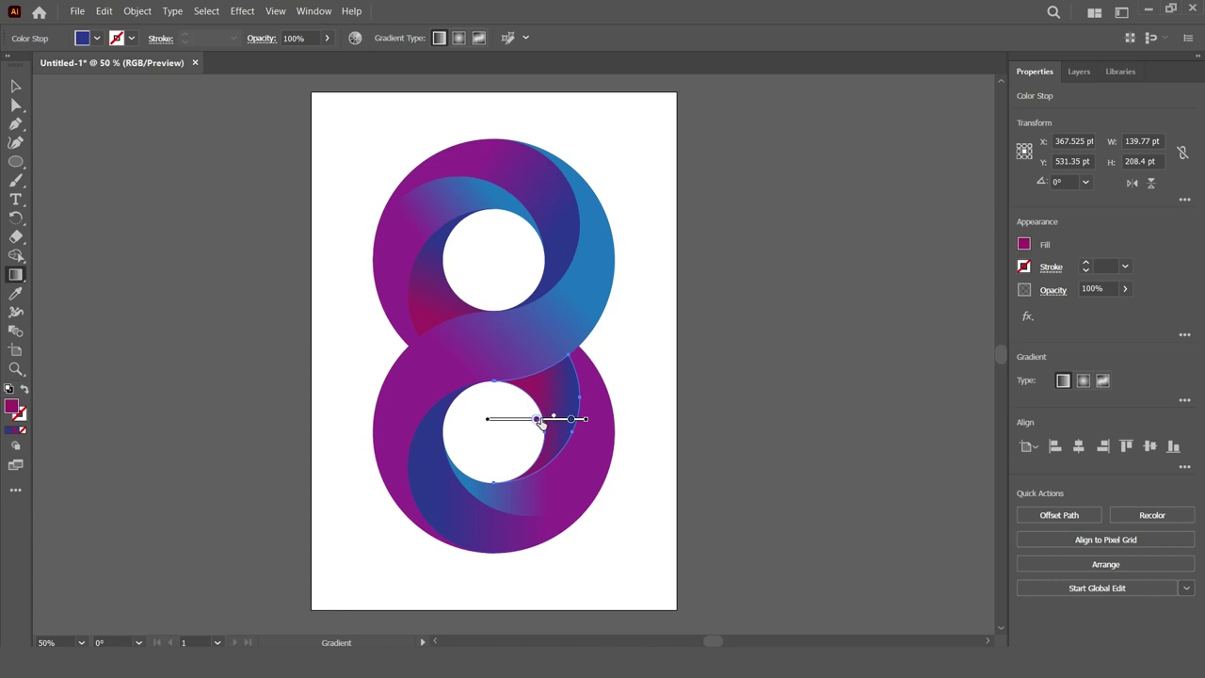
mouse_move(515, 375)
mouse_down()
mouse_move(563, 427)
mouse_move(577, 411)
mouse_move(559, 456)
mouse_up()
drag(502, 408, 508, 418)
click(551, 444)
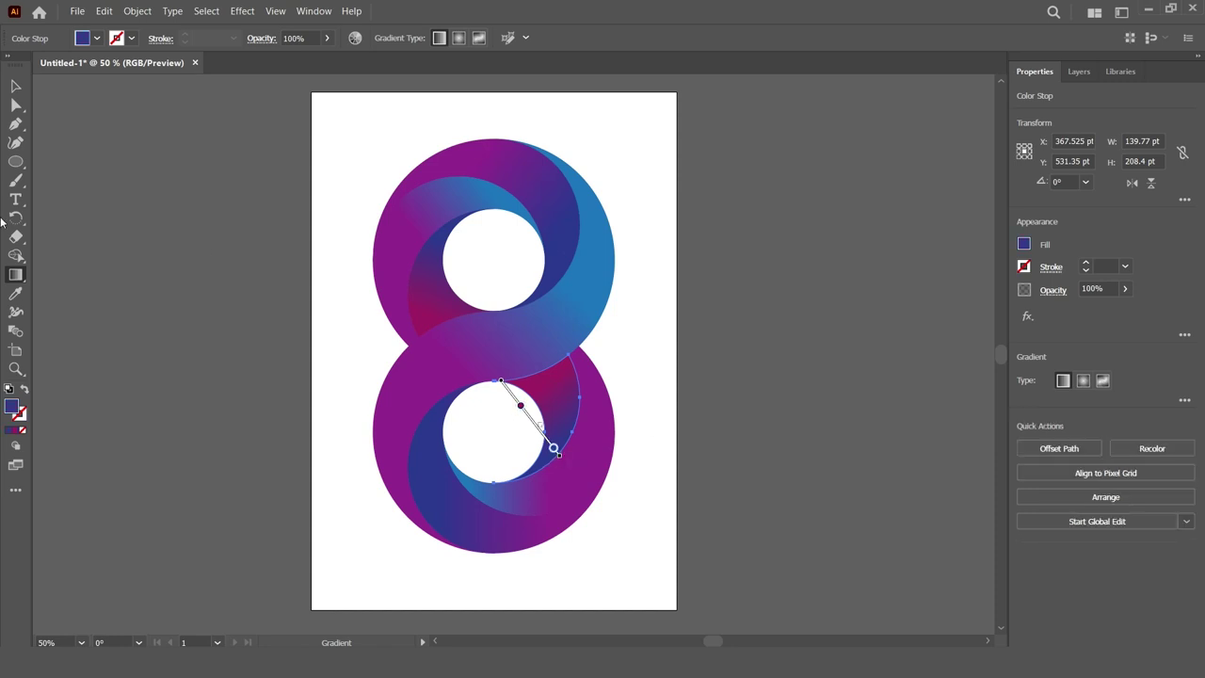
key(v)
click(248, 263)
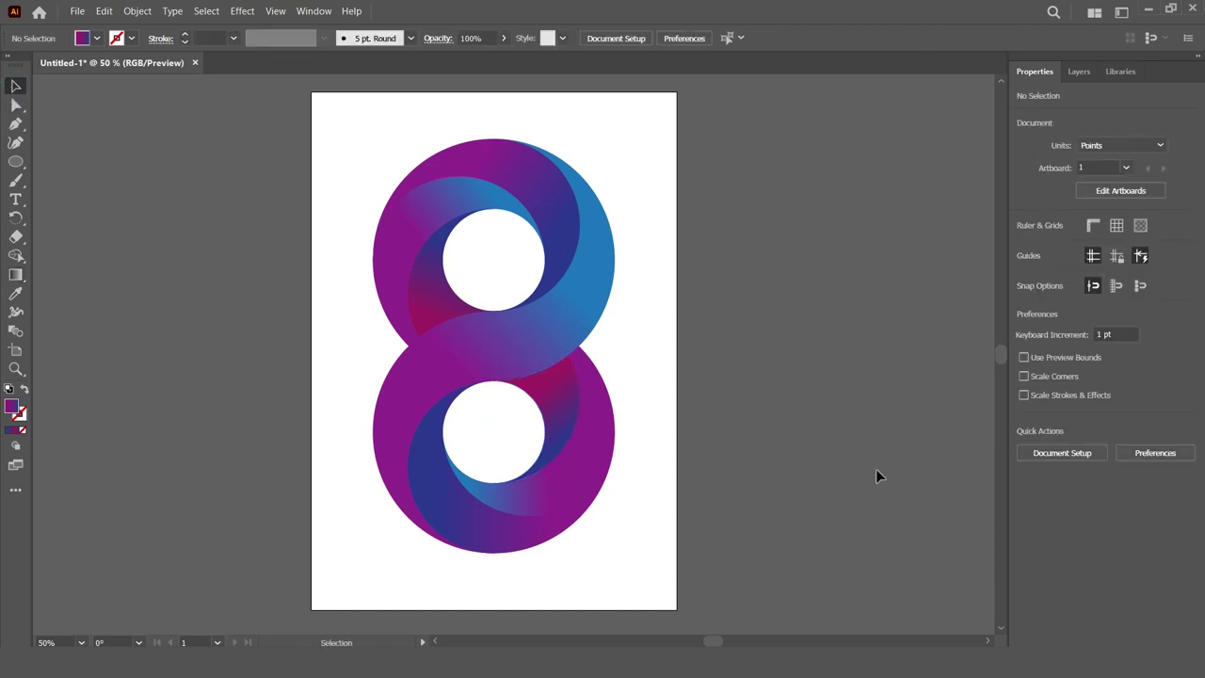